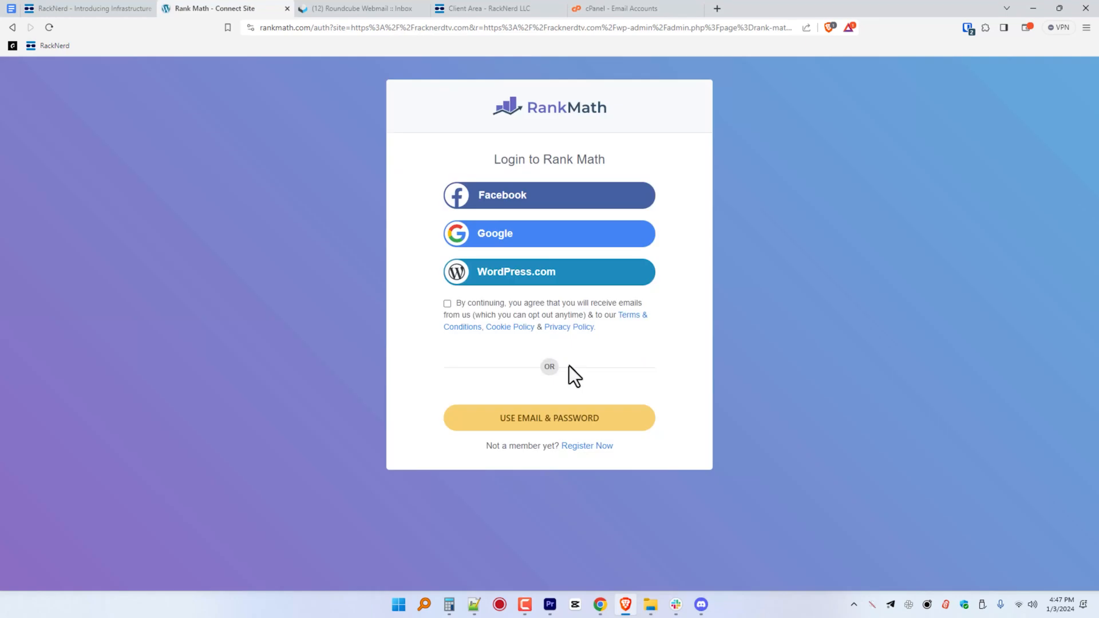
Register a free Rank Math account as RackNerd TV with the contact's e-mail, accept the terms and activate the plugin's free plan
{"action": "left_click", "coordinate": [574, 447]}
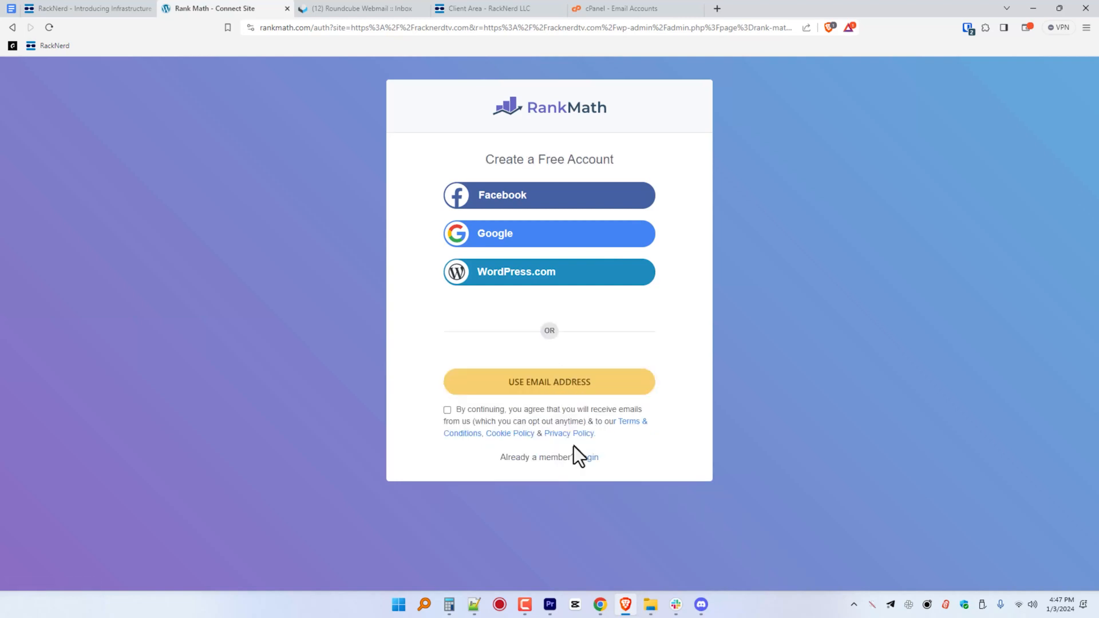
{"action": "left_click", "coordinate": [567, 383]}
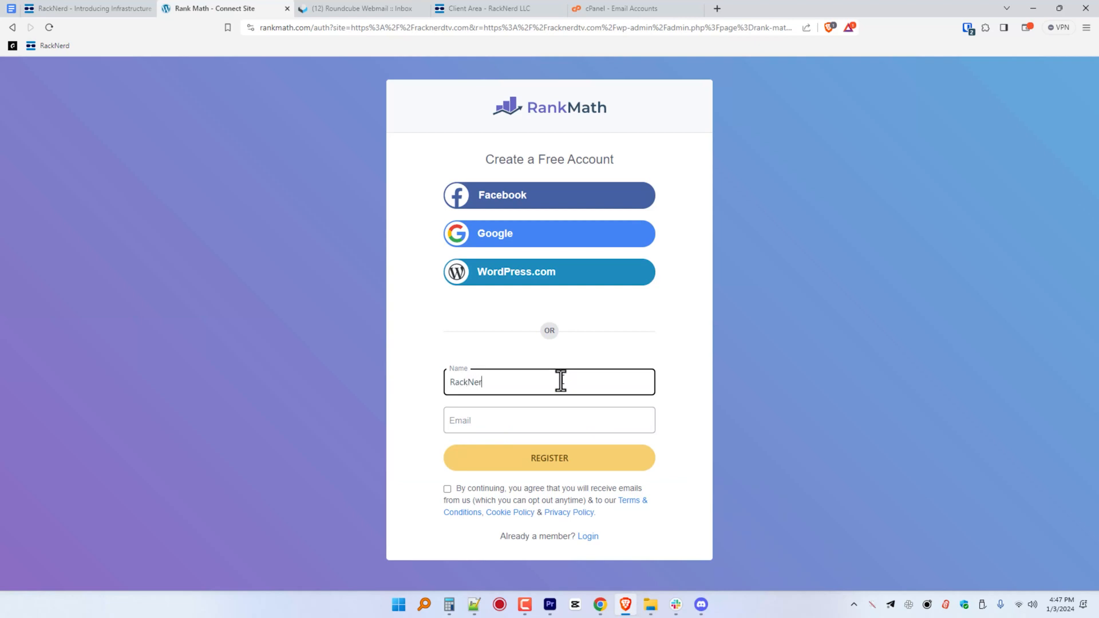
{"action": "key", "text": "Tab"}
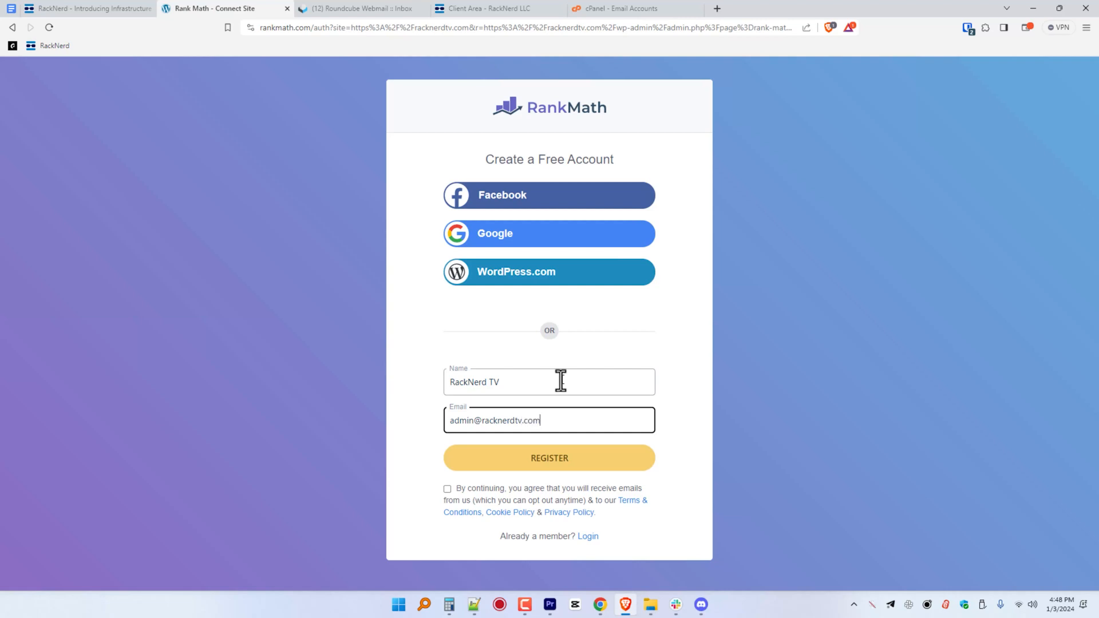
{"action": "left_click", "coordinate": [447, 489]}
{"action": "left_click", "coordinate": [495, 458]}
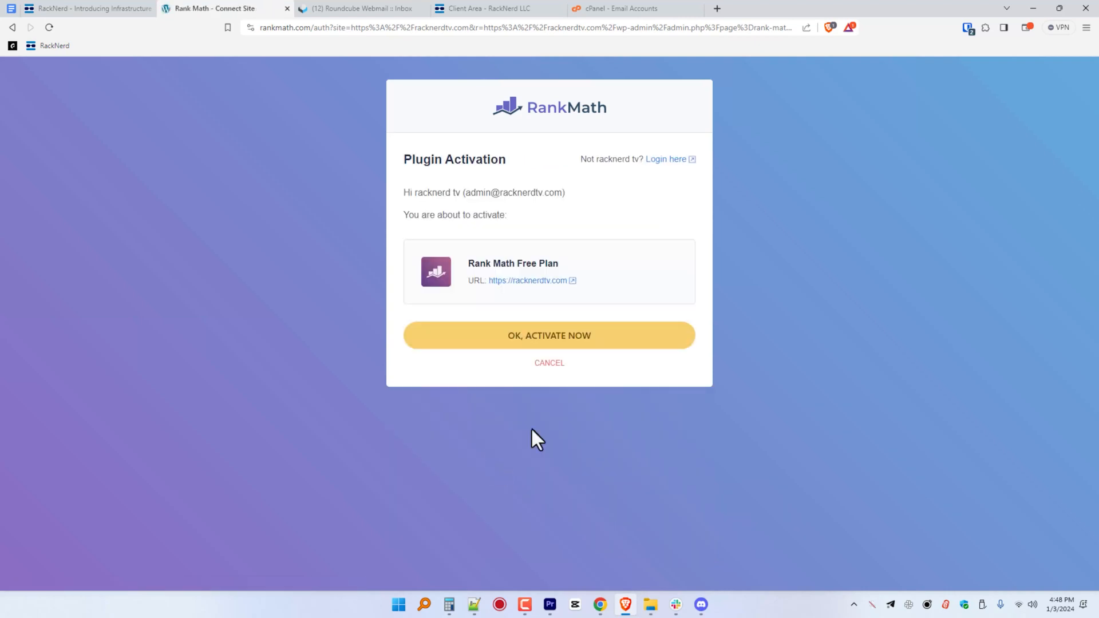
{"action": "left_click", "coordinate": [530, 334]}
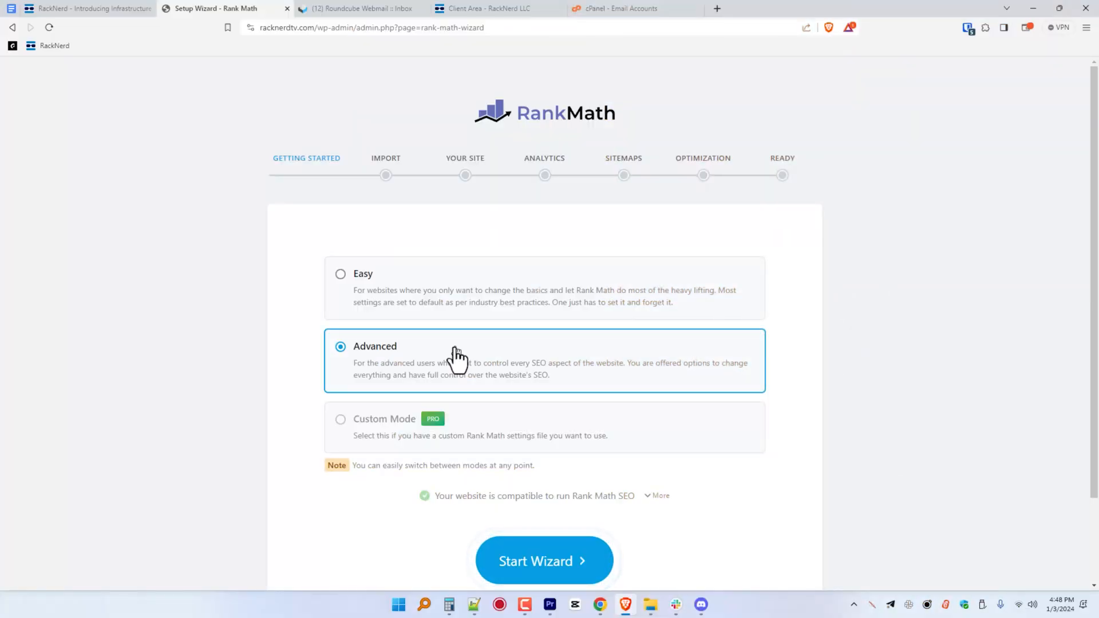
Start the Rank Math setup wizard in Advanced mode and skip importing the Yoast SEO settings
{"action": "left_click", "coordinate": [413, 286]}
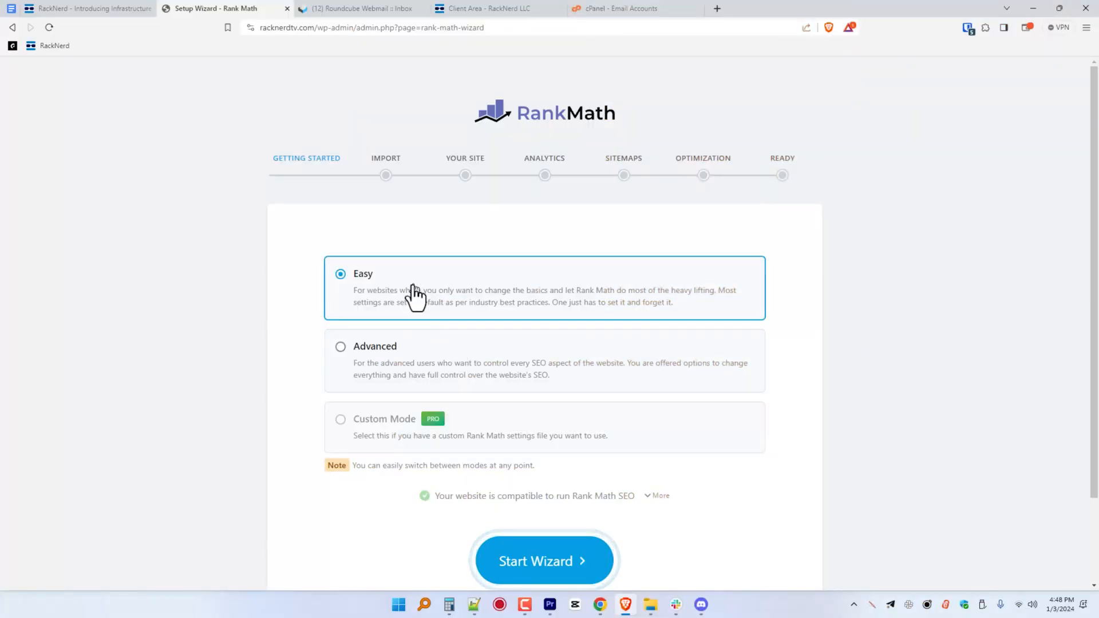
{"action": "left_click", "coordinate": [410, 373]}
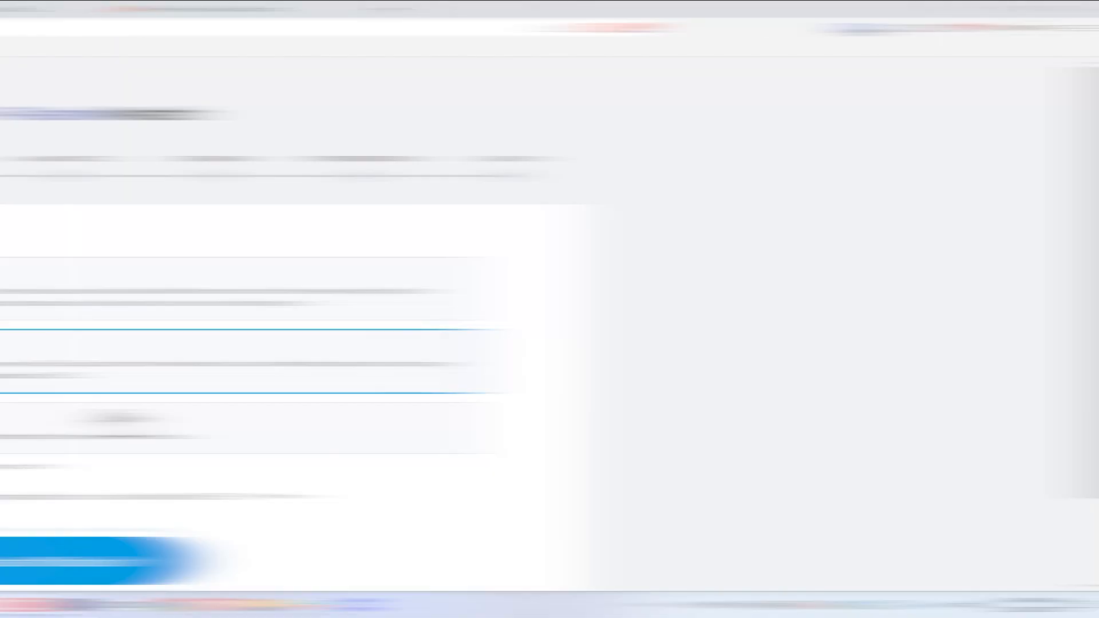
{"action": "left_click", "coordinate": [566, 573]}
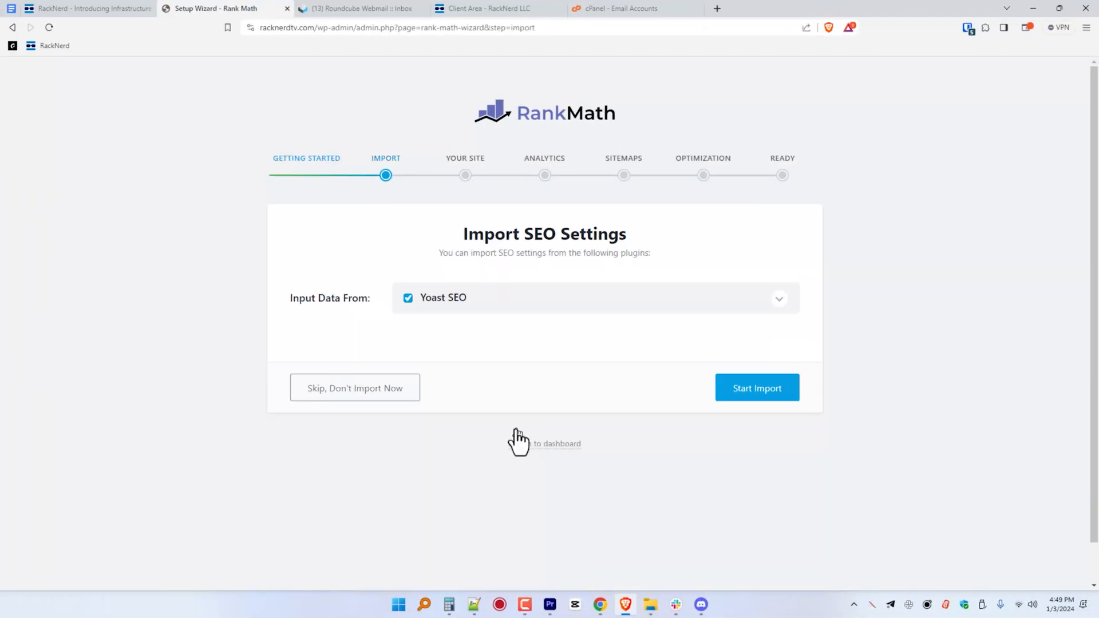
{"action": "left_click", "coordinate": [402, 395]}
Set the website's type to Small Business Site
{"action": "left_click", "coordinate": [498, 335]}
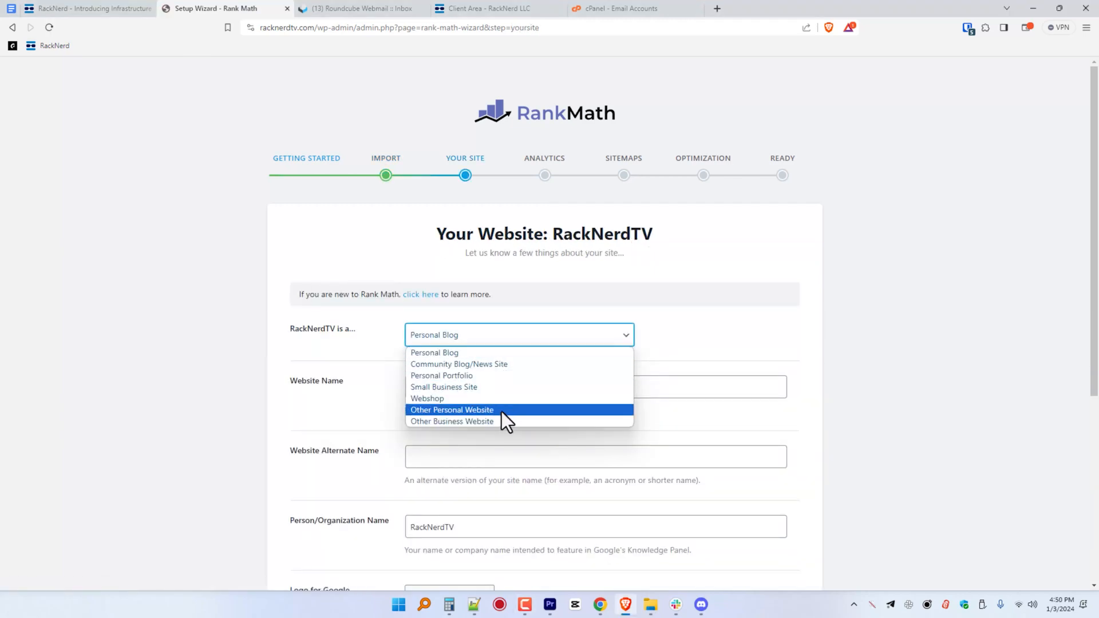
{"action": "left_click", "coordinate": [694, 316]}
{"action": "left_click", "coordinate": [492, 339]}
{"action": "left_click", "coordinate": [475, 387]}
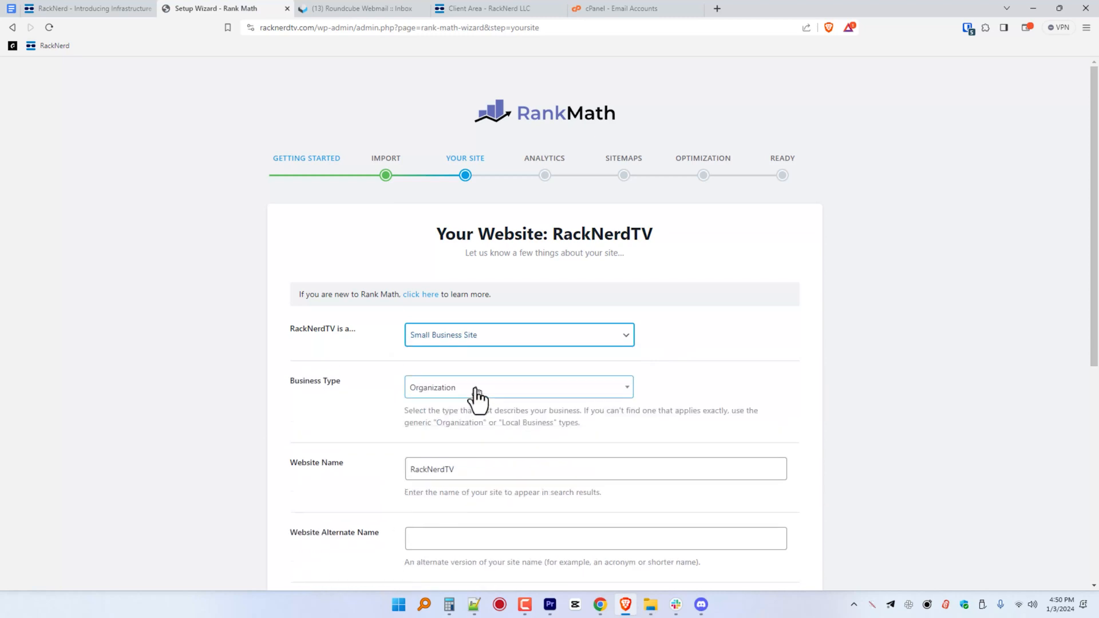
Enter RackNerd TV as the website's alternate name and change the person/organization name to RackNerd TV
{"action": "scroll", "coordinate": [480, 466], "scroll_direction": "down", "scroll_amount": 1}
{"action": "left_click", "coordinate": [470, 478]}
{"action": "left_click_drag", "start_coordinate": [445, 413], "coordinate": [410, 413]}
{"action": "key", "text": "ctrl+c"}
{"action": "left_click", "coordinate": [428, 480]}
{"action": "key", "text": "ctrl+v"}
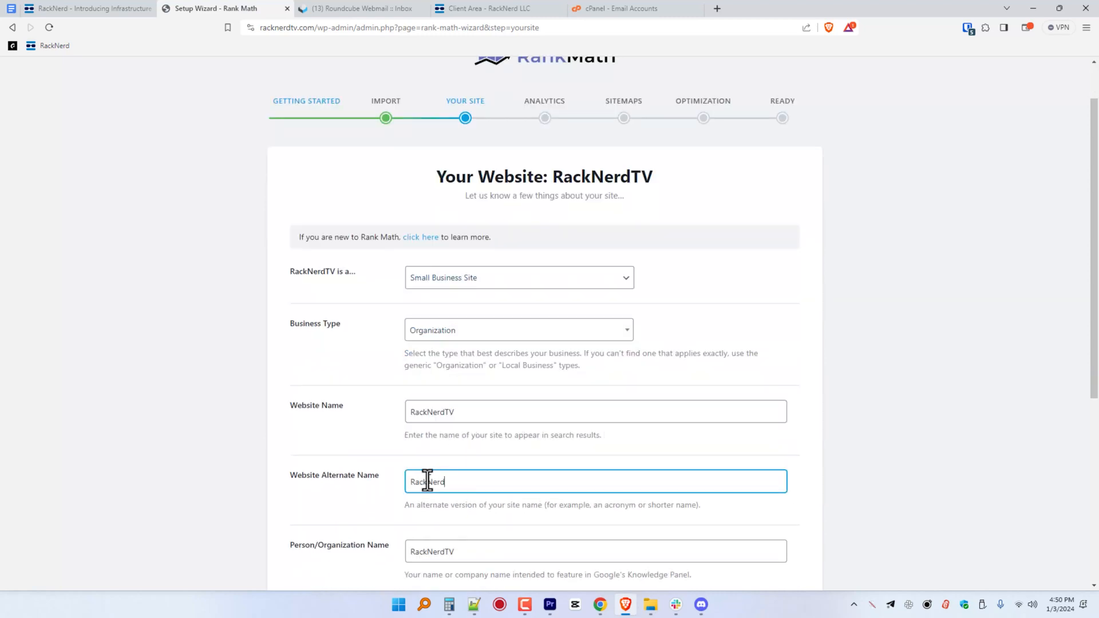
{"action": "scroll", "coordinate": [497, 458], "scroll_direction": "down", "scroll_amount": 3}
{"action": "left_click", "coordinate": [444, 381]}
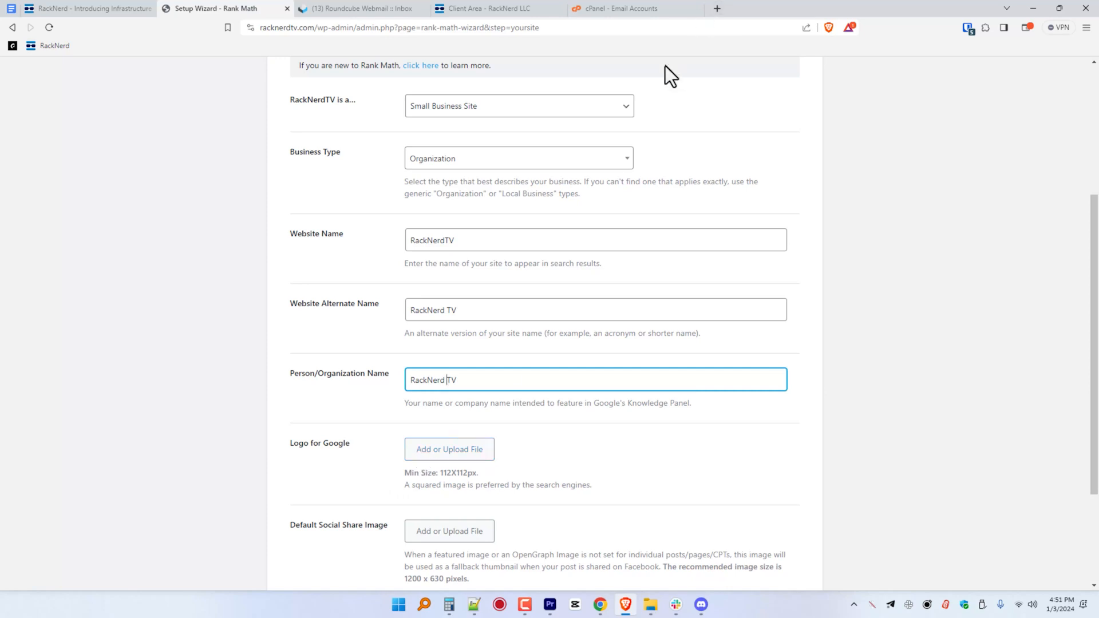
Choose the RackNerd logo as both the Google logo and the default social share image, and save the site details
{"action": "left_click", "coordinate": [452, 452]}
{"action": "left_click", "coordinate": [150, 213]}
{"action": "left_click", "coordinate": [1044, 557]}
{"action": "scroll", "coordinate": [477, 424], "scroll_direction": "down", "scroll_amount": 3}
{"action": "left_click", "coordinate": [477, 423]}
{"action": "left_click", "coordinate": [154, 215]}
{"action": "left_click", "coordinate": [1046, 556]}
{"action": "scroll", "coordinate": [729, 408], "scroll_direction": "down", "scroll_amount": 2}
{"action": "left_click", "coordinate": [752, 504]}
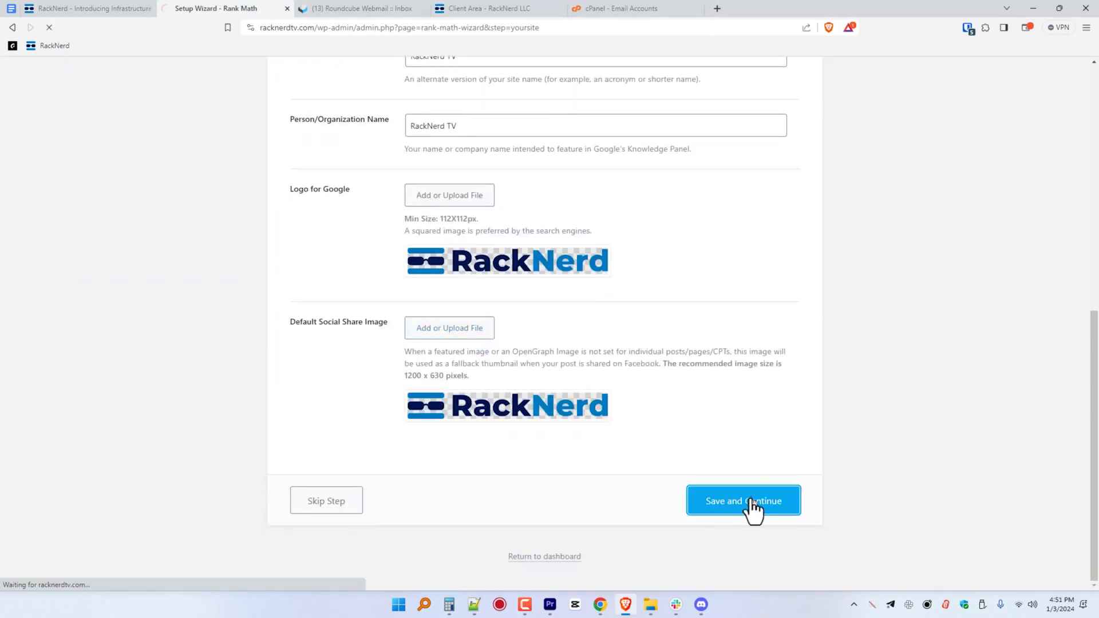
Skip the Analytics step, and save the Sitemap and SEO Tweaks settings with nofollow external links enabled
{"action": "scroll", "coordinate": [344, 534], "scroll_direction": "down", "scroll_amount": 3}
{"action": "left_click", "coordinate": [343, 534]}
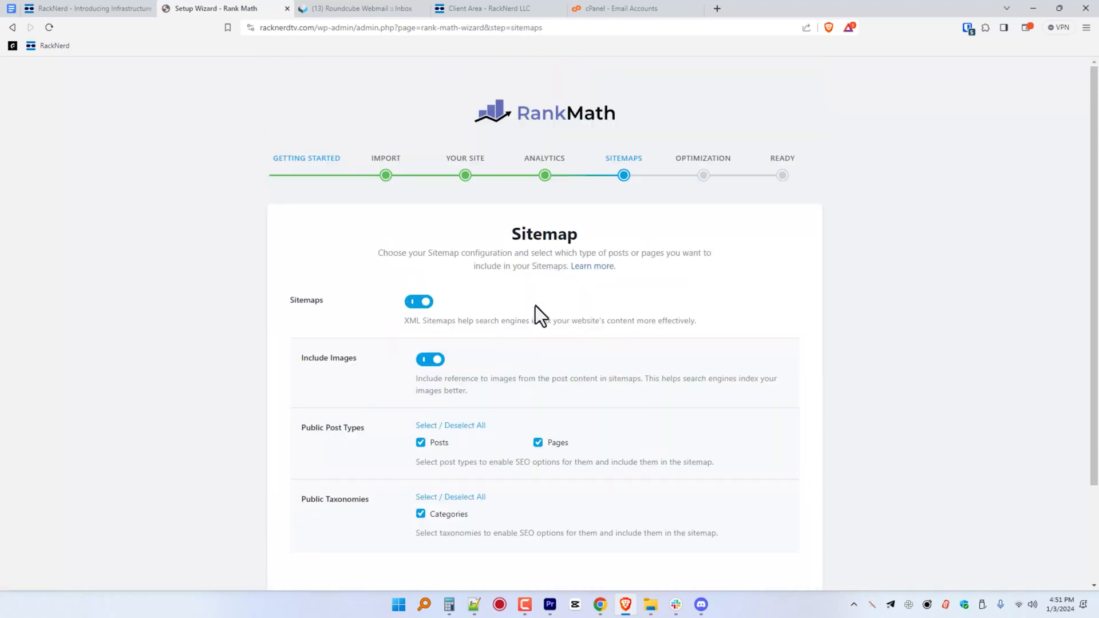
{"action": "scroll", "coordinate": [516, 409], "scroll_direction": "down", "scroll_amount": 3}
{"action": "left_click", "coordinate": [722, 509]}
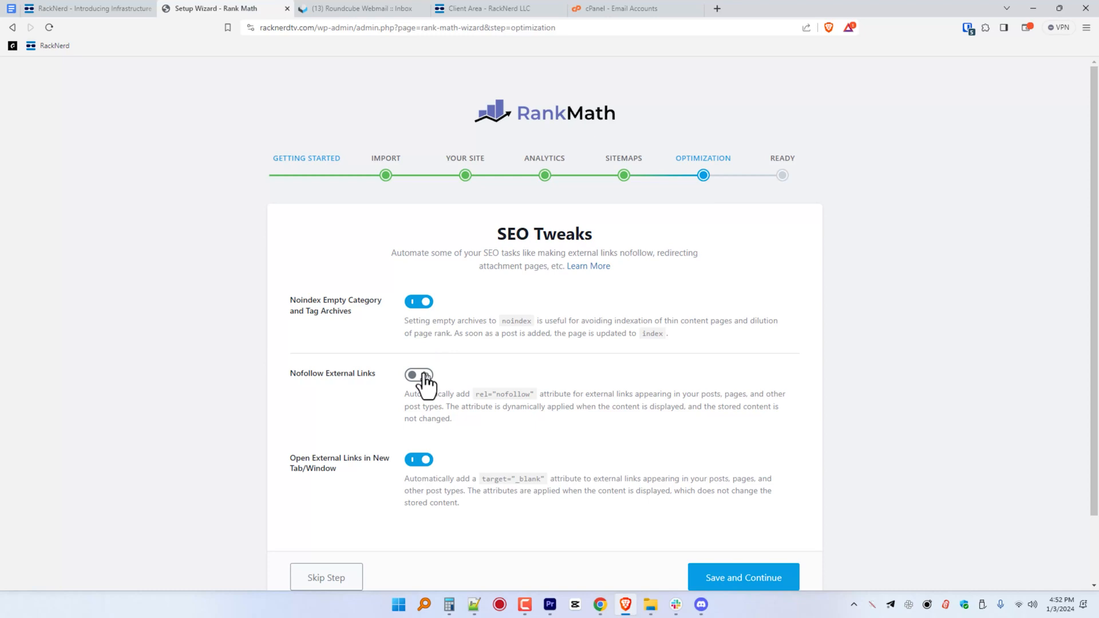
{"action": "left_click", "coordinate": [736, 564]}
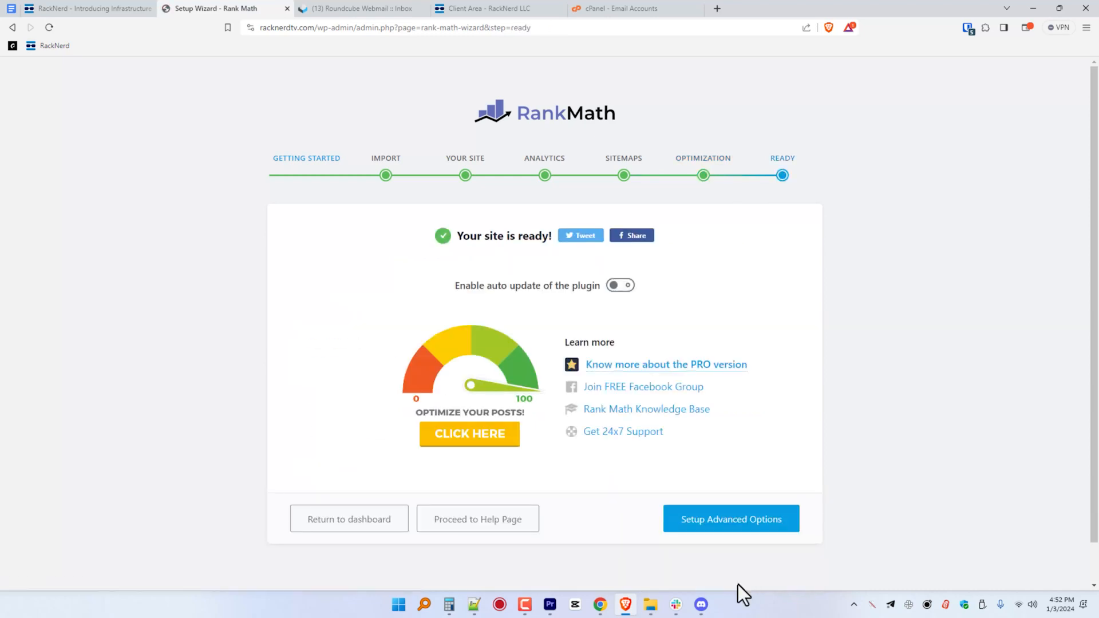
Continue to the advanced options, skip the Role Manager, and save the redirection page with Redirections enabled and 404 Monitor off
{"action": "left_click", "coordinate": [703, 518]}
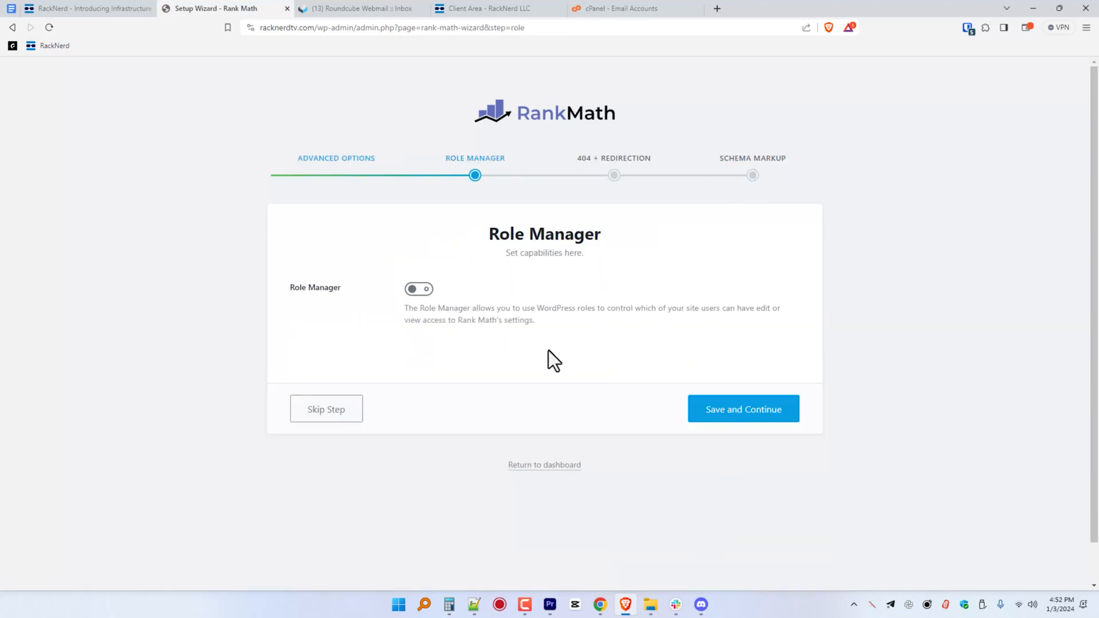
{"action": "left_click", "coordinate": [313, 413]}
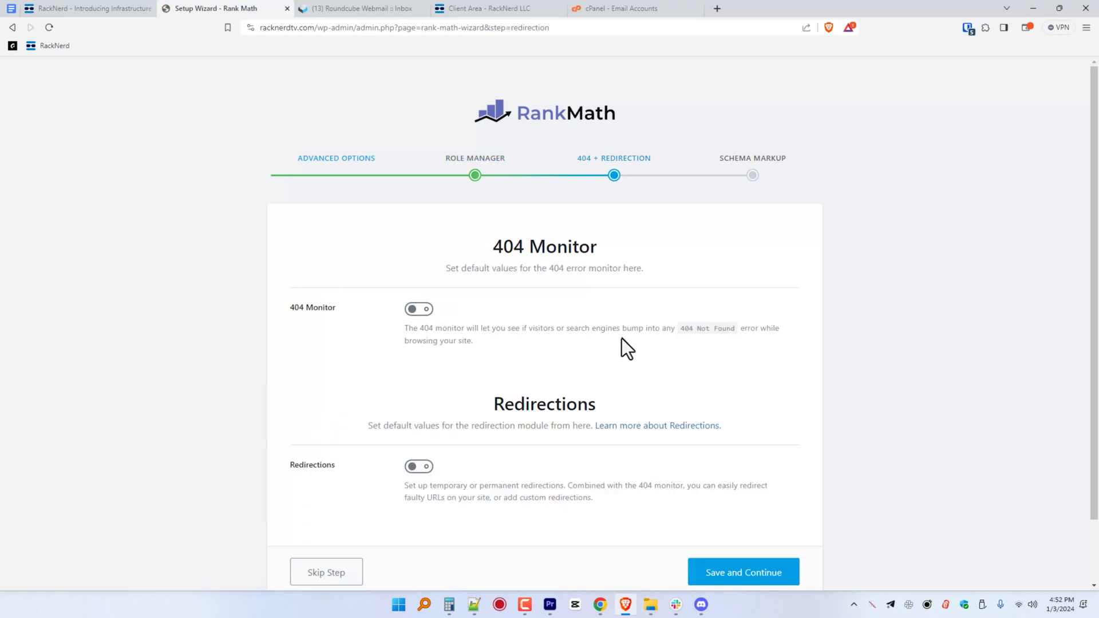
{"action": "scroll", "coordinate": [605, 352], "scroll_direction": "down", "scroll_amount": 2}
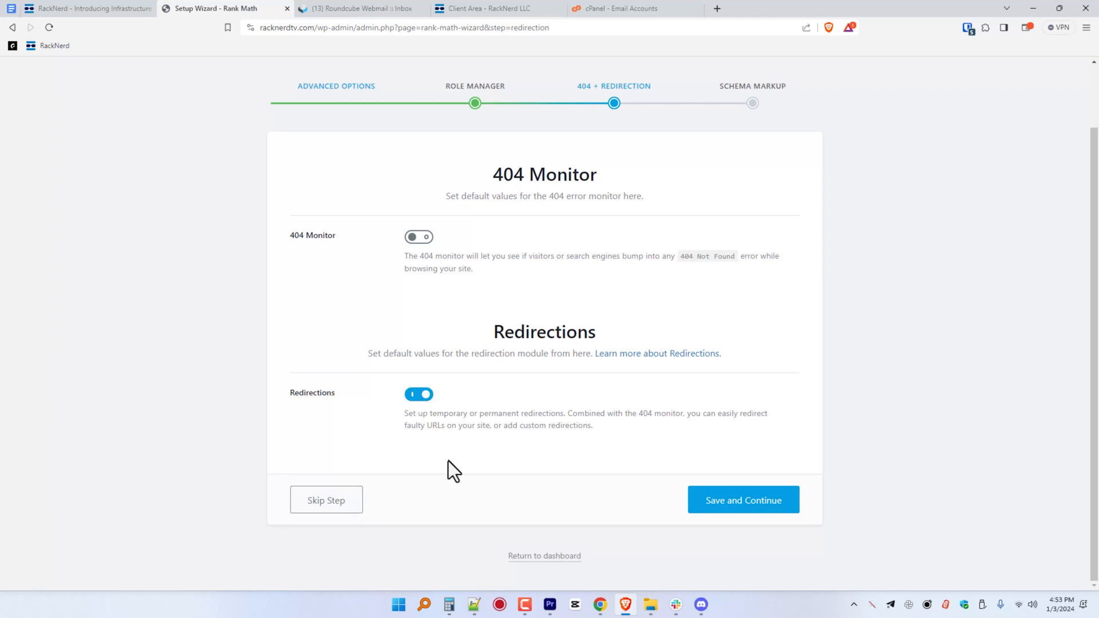
{"action": "left_click", "coordinate": [680, 505]}
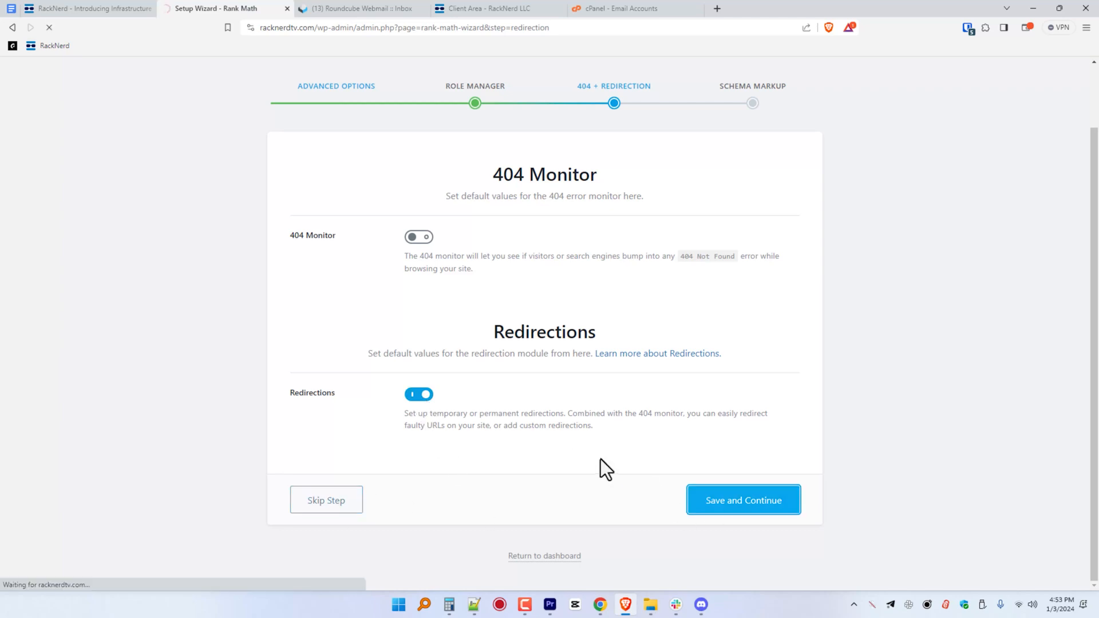
Use Article as the schema type for posts with Blog Post as its article type, and save to finish the wizard
{"action": "left_click", "coordinate": [423, 371]}
{"action": "scroll", "coordinate": [451, 477], "scroll_direction": "down", "scroll_amount": 4}
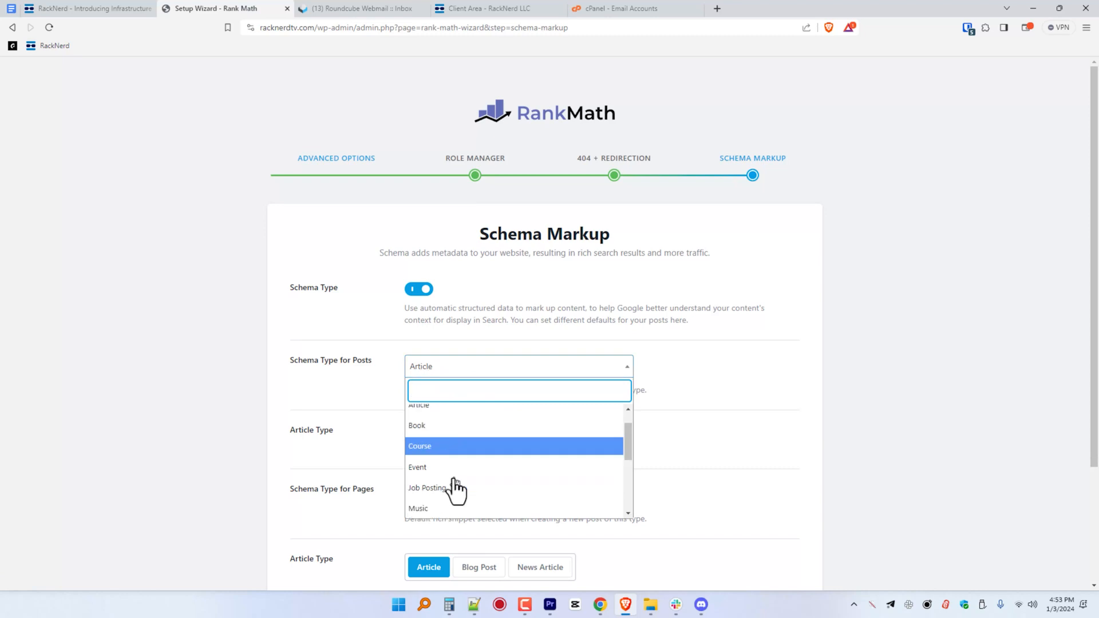
{"action": "scroll", "coordinate": [451, 478], "scroll_direction": "up", "scroll_amount": 2}
{"action": "left_click", "coordinate": [451, 477]}
{"action": "left_click", "coordinate": [426, 372]}
{"action": "scroll", "coordinate": [419, 438], "scroll_direction": "up", "scroll_amount": 2}
{"action": "left_click", "coordinate": [418, 436]}
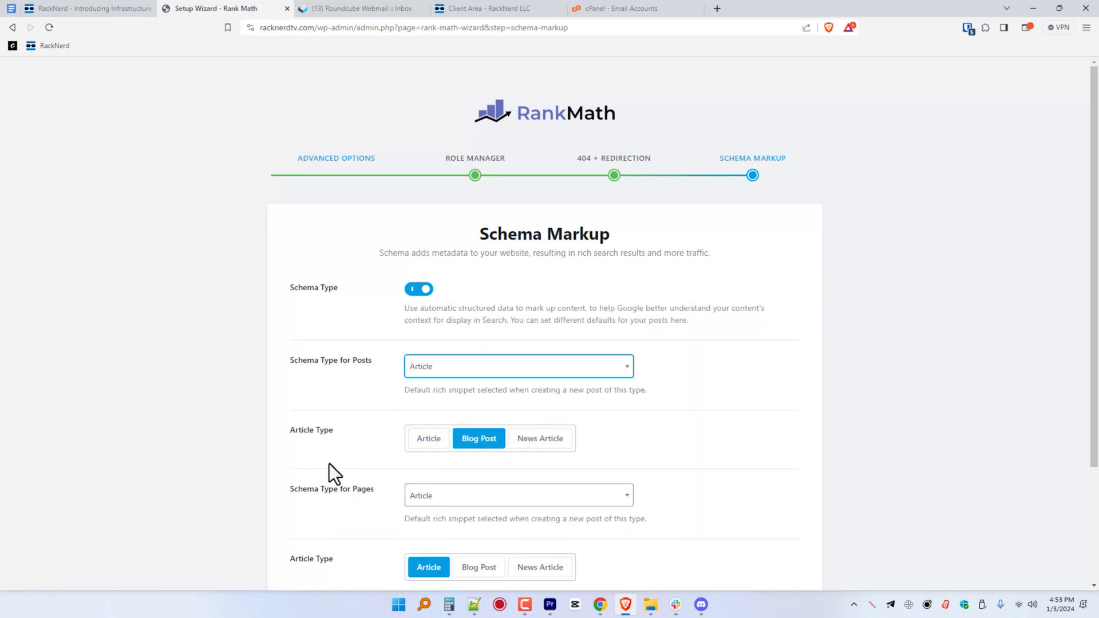
{"action": "scroll", "coordinate": [343, 442], "scroll_direction": "down", "scroll_amount": 3}
{"action": "left_click", "coordinate": [773, 550]}
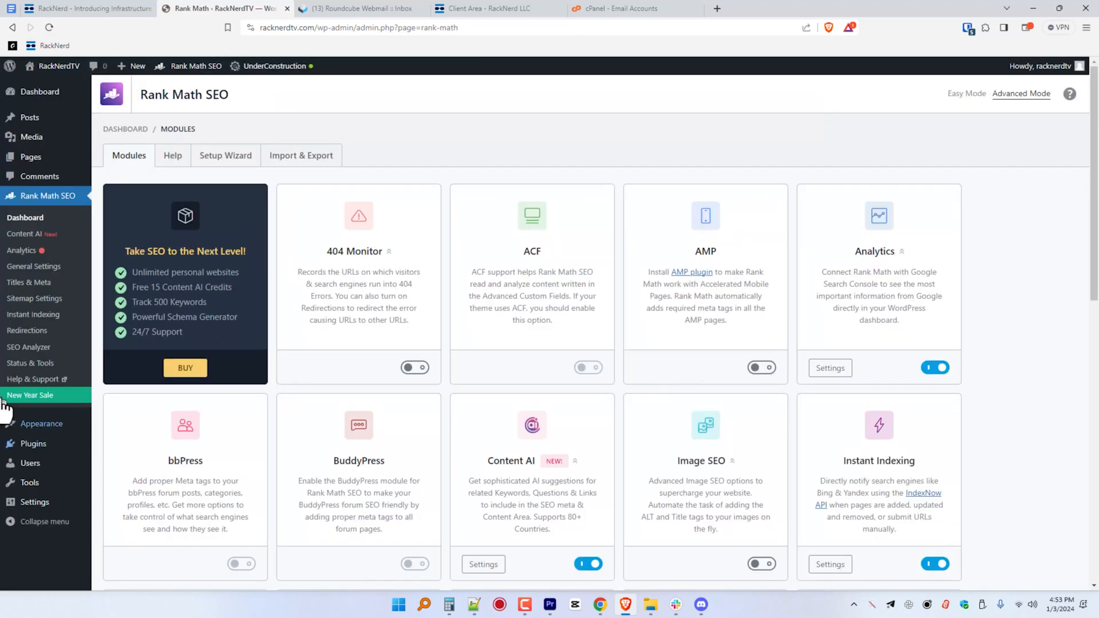
Disable the Analytics module and enable the Image SEO module in Rank Math's modules
{"action": "scroll", "coordinate": [634, 339], "scroll_direction": "down", "scroll_amount": 2}
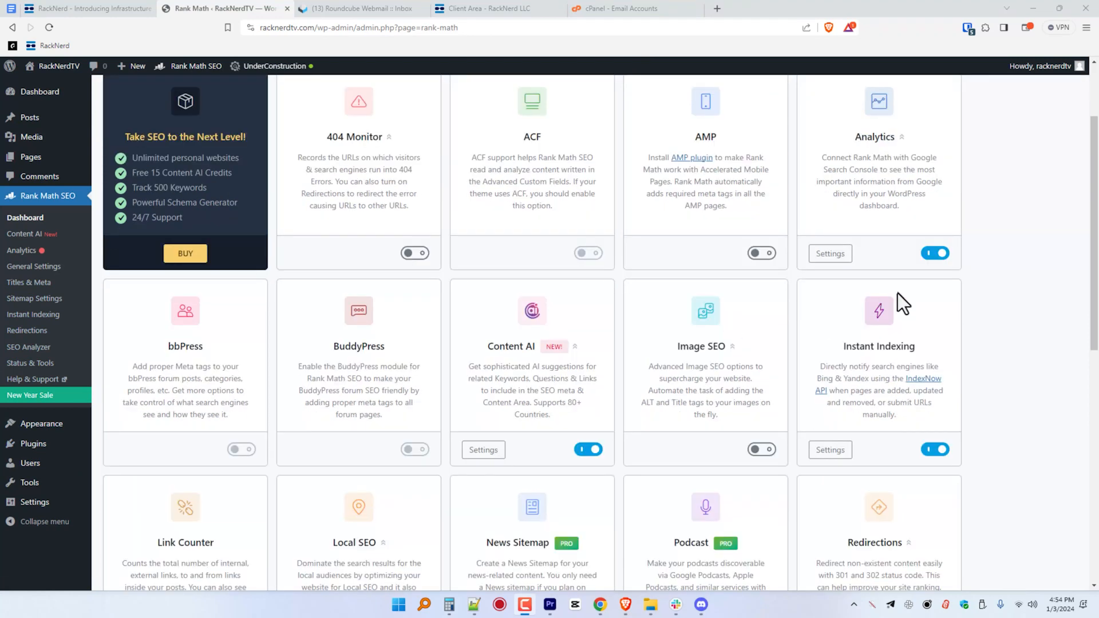
{"action": "left_click", "coordinate": [930, 254]}
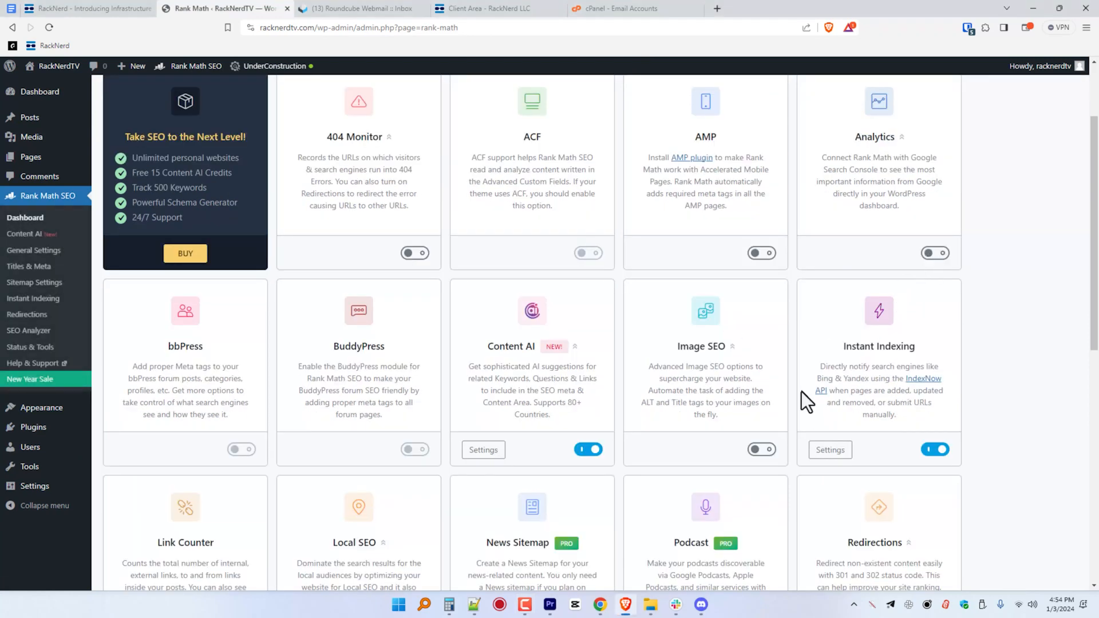
{"action": "scroll", "coordinate": [704, 431], "scroll_direction": "down", "scroll_amount": 4}
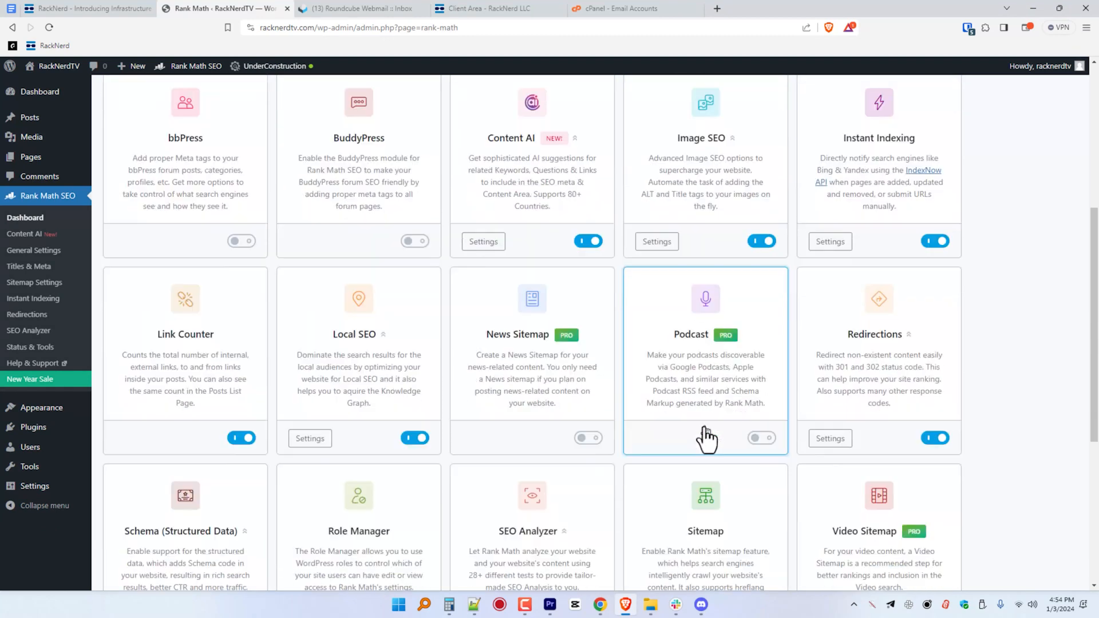
{"action": "scroll", "coordinate": [706, 438], "scroll_direction": "down", "scroll_amount": 4}
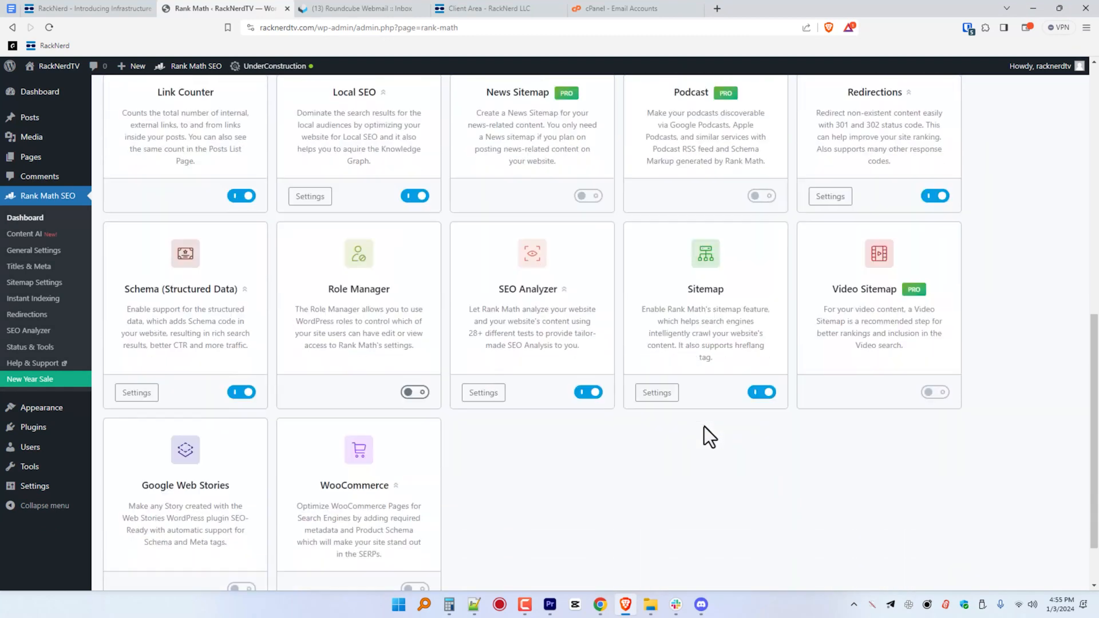
{"action": "scroll", "coordinate": [704, 437], "scroll_direction": "up", "scroll_amount": 5}
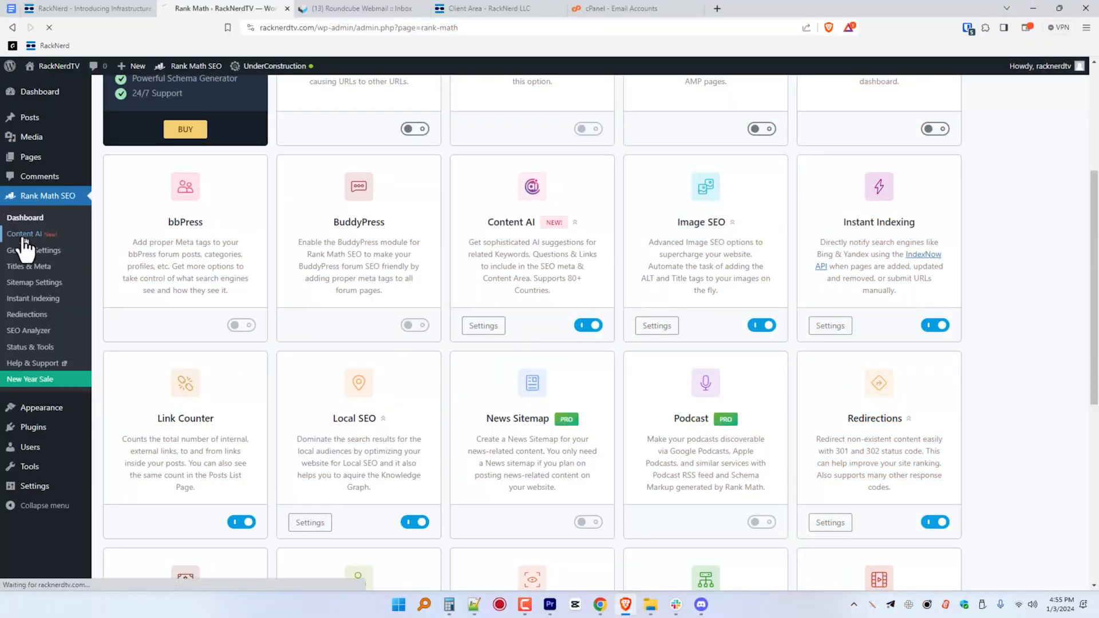
Open Rank Math's general settings and examine the link options, including redirects, nofollow rules and domain exclusions
{"action": "left_click", "coordinate": [23, 234]}
{"action": "left_click", "coordinate": [33, 223]}
{"action": "left_click", "coordinate": [26, 234]}
{"action": "left_click", "coordinate": [35, 250]}
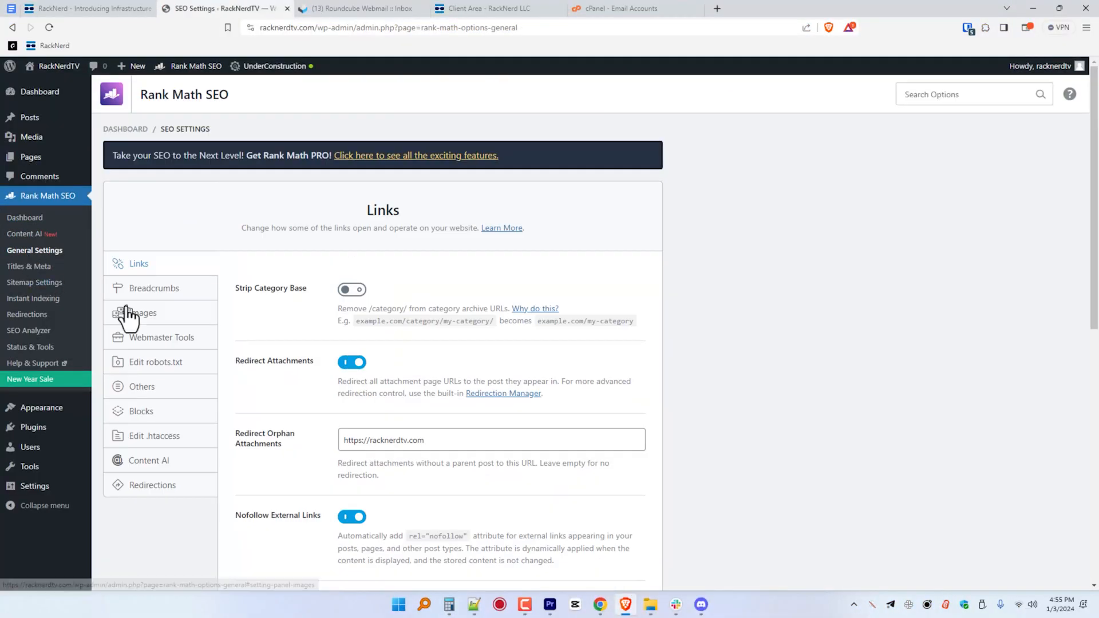
{"action": "scroll", "coordinate": [327, 378], "scroll_direction": "down", "scroll_amount": 4}
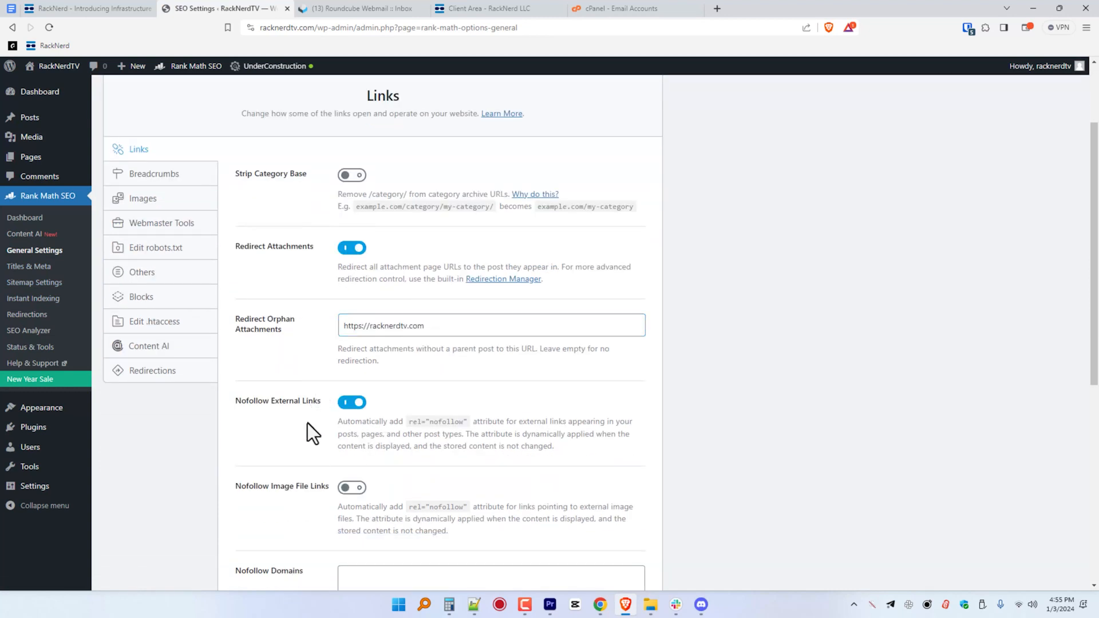
{"action": "scroll", "coordinate": [306, 439], "scroll_direction": "down", "scroll_amount": 1}
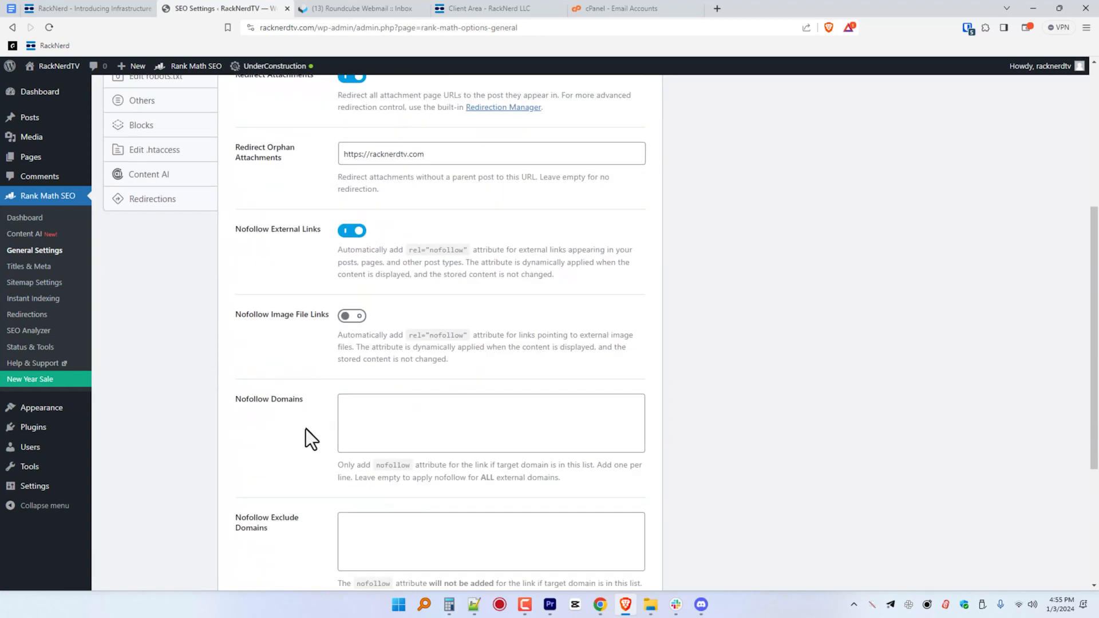
{"action": "scroll", "coordinate": [306, 429], "scroll_direction": "down", "scroll_amount": 3}
{"action": "scroll", "coordinate": [306, 429], "scroll_direction": "up", "scroll_amount": 2}
{"action": "right_click", "coordinate": [305, 429]}
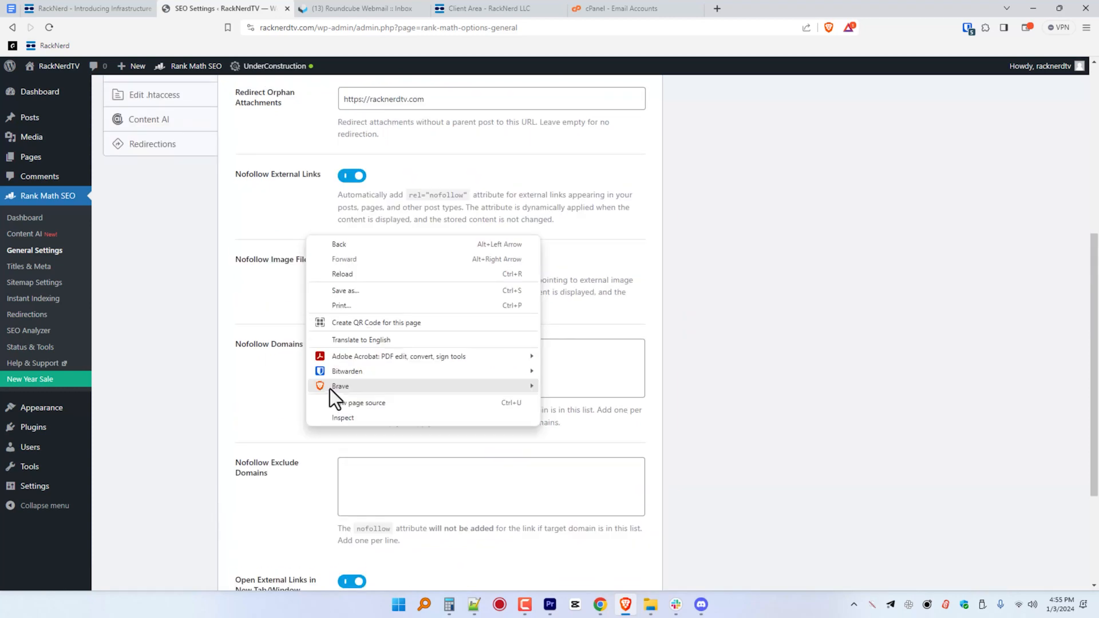
{"action": "scroll", "coordinate": [160, 152], "scroll_direction": "up", "scroll_amount": 5}
Enable automatic adding of missing ALT and TITLE attributes in the image SEO settings
{"action": "left_click", "coordinate": [154, 280]}
{"action": "left_click", "coordinate": [160, 306]}
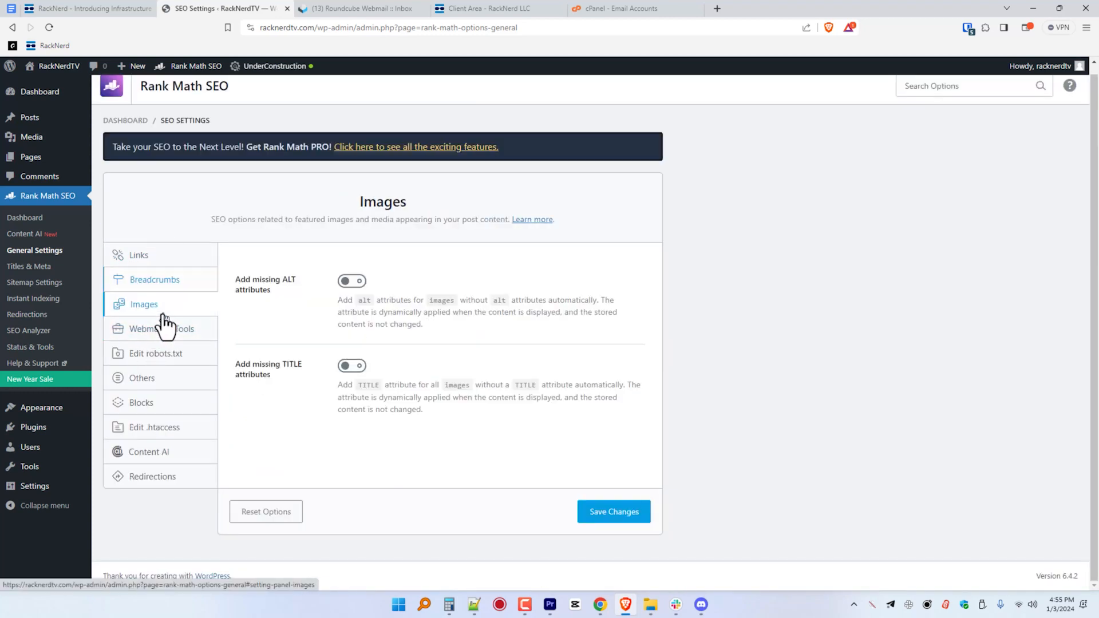
{"action": "left_click", "coordinate": [355, 281]}
{"action": "scroll", "coordinate": [245, 369], "scroll_direction": "down", "scroll_amount": 1}
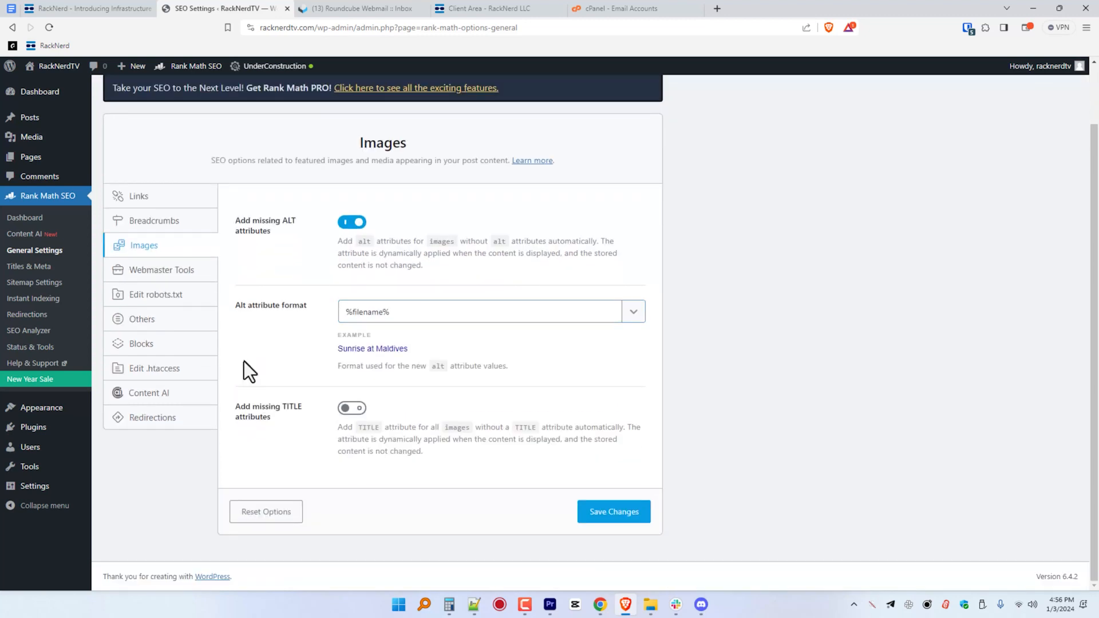
{"action": "left_click", "coordinate": [345, 407]}
{"action": "scroll", "coordinate": [265, 459], "scroll_direction": "down", "scroll_amount": 2}
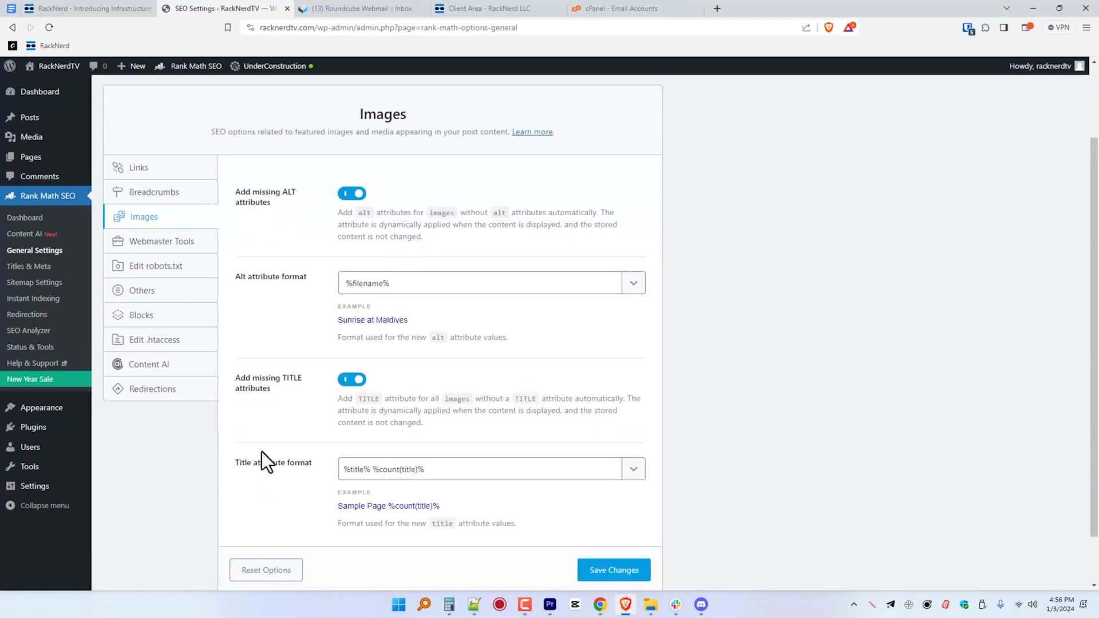
Save the image SEO settings and examine the webmaster tools, robots.txt and Others settings
{"action": "left_click", "coordinate": [623, 519]}
{"action": "left_click", "coordinate": [162, 373]}
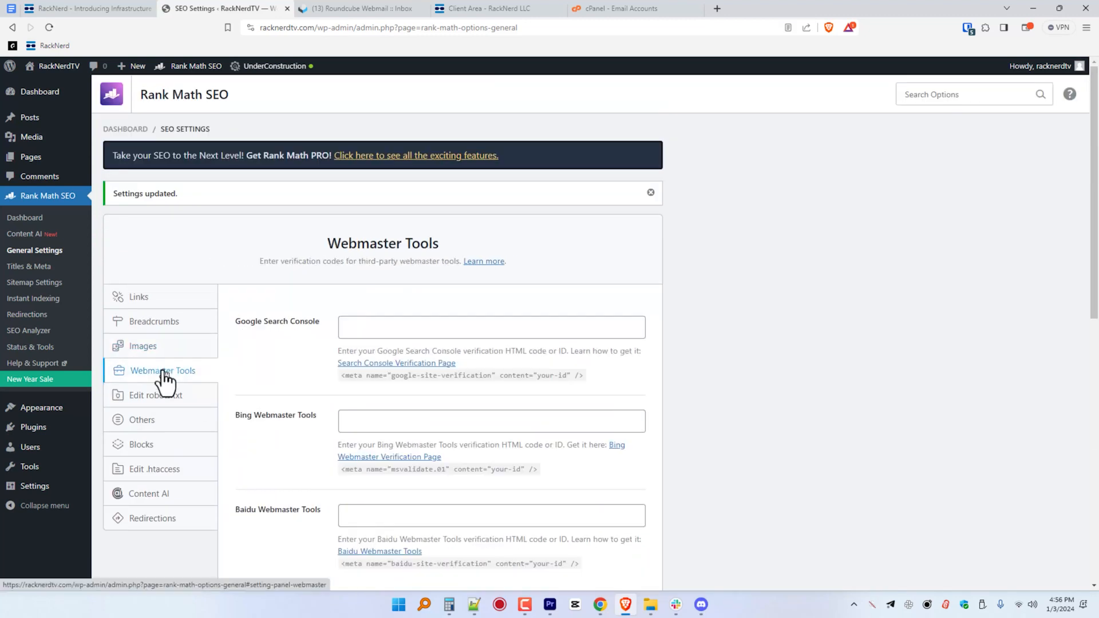
{"action": "scroll", "coordinate": [163, 378], "scroll_direction": "down", "scroll_amount": 2}
{"action": "scroll", "coordinate": [280, 430], "scroll_direction": "down", "scroll_amount": 7}
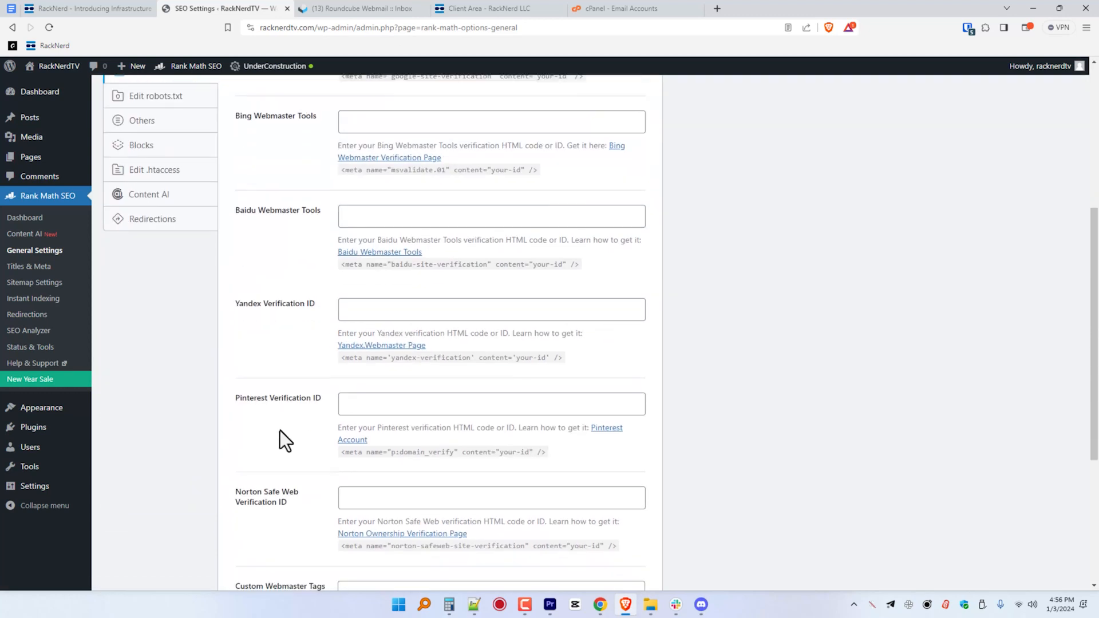
{"action": "scroll", "coordinate": [280, 430], "scroll_direction": "up", "scroll_amount": 9}
{"action": "left_click", "coordinate": [174, 319]}
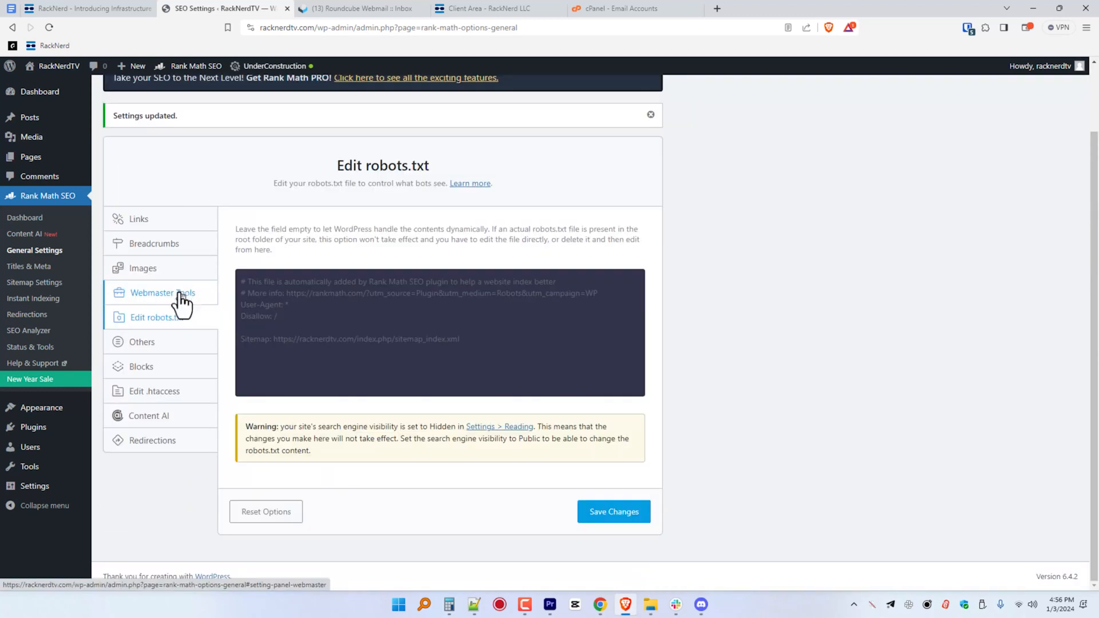
{"action": "left_click", "coordinate": [163, 347]}
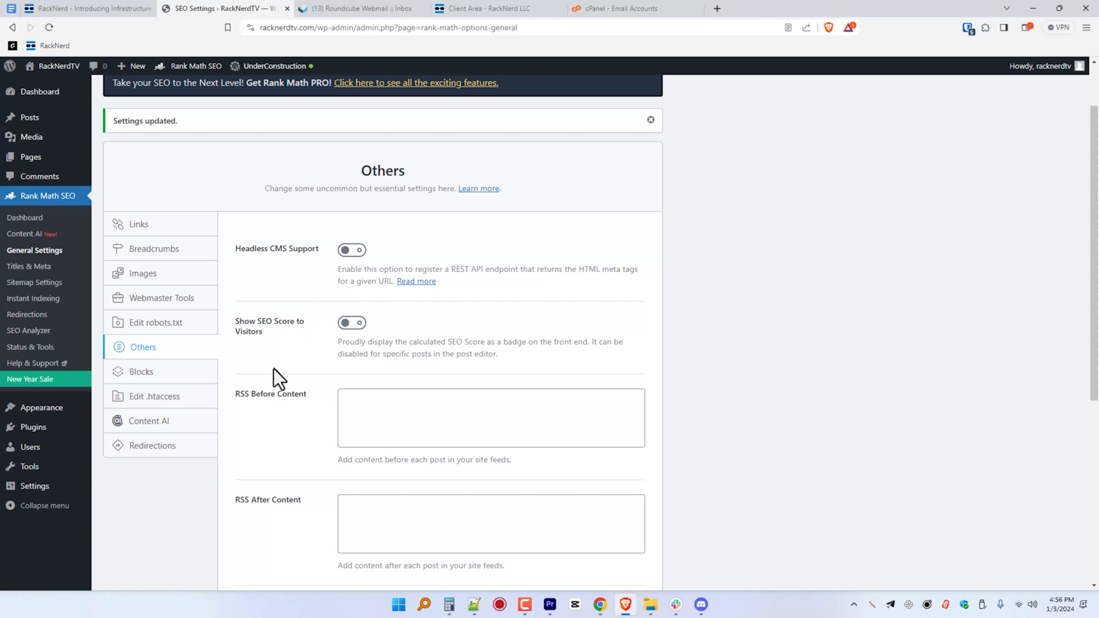
{"action": "scroll", "coordinate": [275, 380], "scroll_direction": "down", "scroll_amount": 4}
Exclude headings H4, H5 and H6 from the Table of Contents block and save the Blocks settings
{"action": "left_click", "coordinate": [166, 163]}
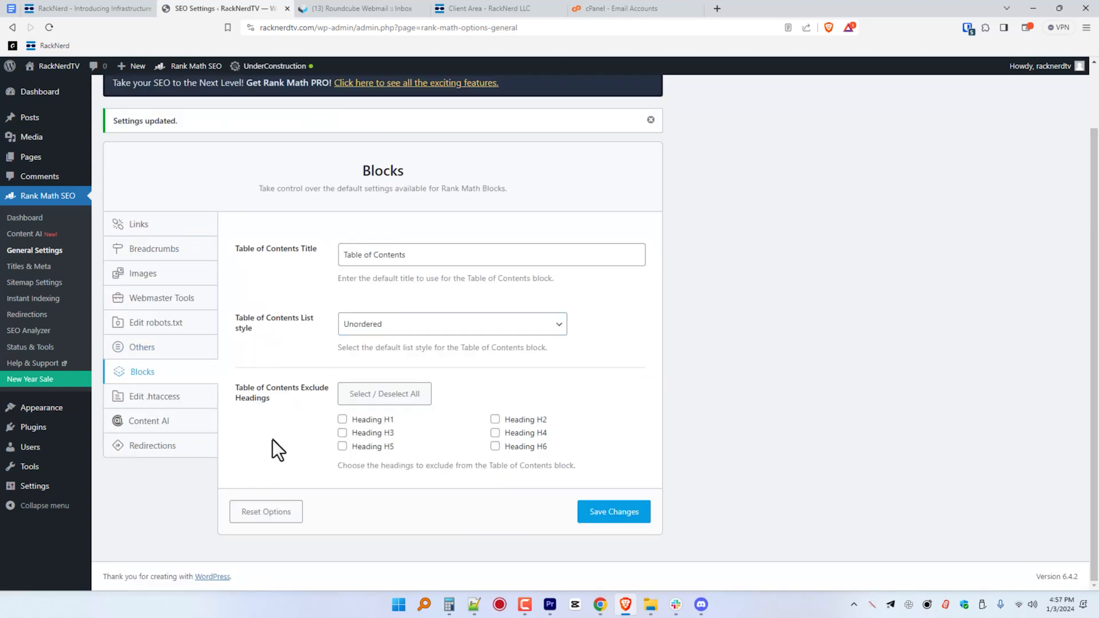
{"action": "left_click", "coordinate": [347, 327]}
{"action": "left_click", "coordinate": [273, 337]}
{"action": "left_click", "coordinate": [369, 326]}
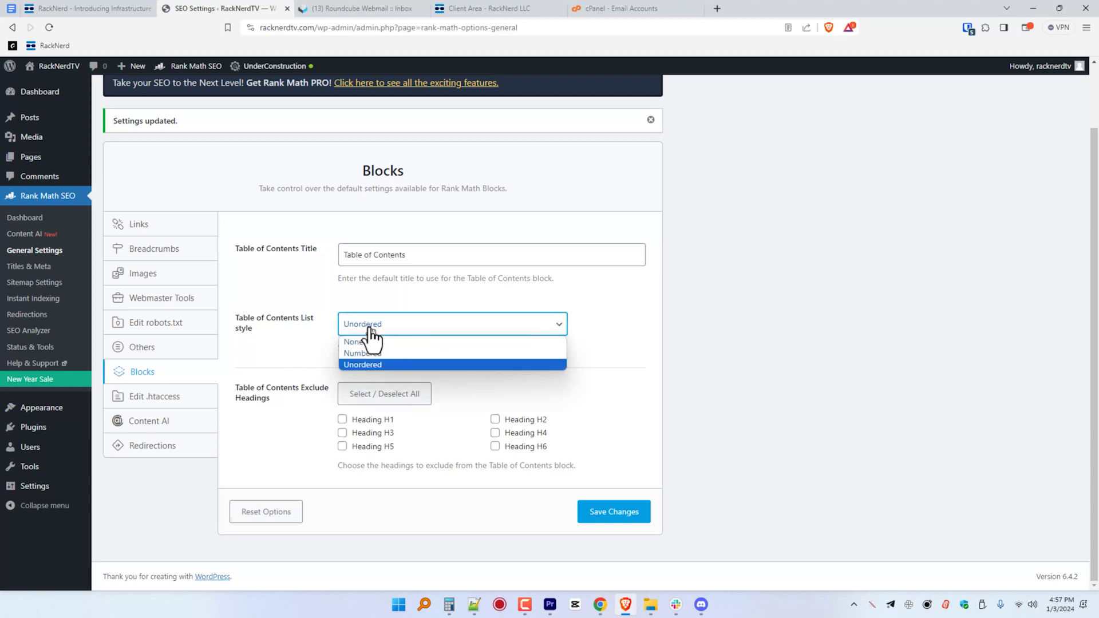
{"action": "left_click", "coordinate": [300, 347]}
{"action": "left_click", "coordinate": [494, 446]}
{"action": "left_click", "coordinate": [494, 433]}
{"action": "left_click", "coordinate": [342, 446]}
{"action": "left_click", "coordinate": [597, 515]}
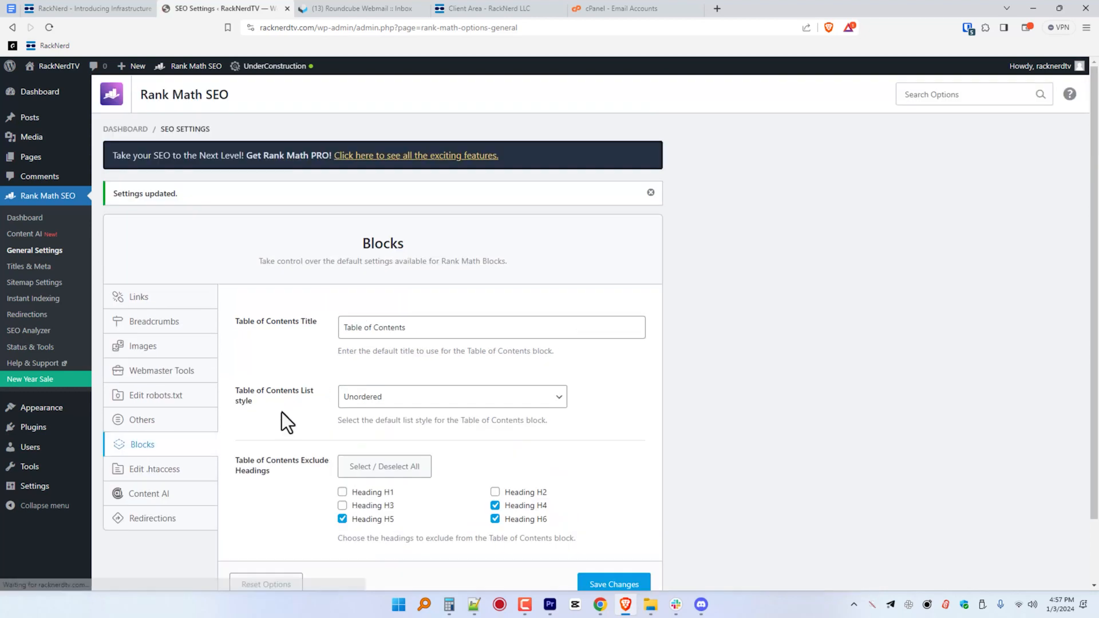
{"action": "left_click", "coordinate": [431, 400]}
{"action": "left_click", "coordinate": [430, 401]}
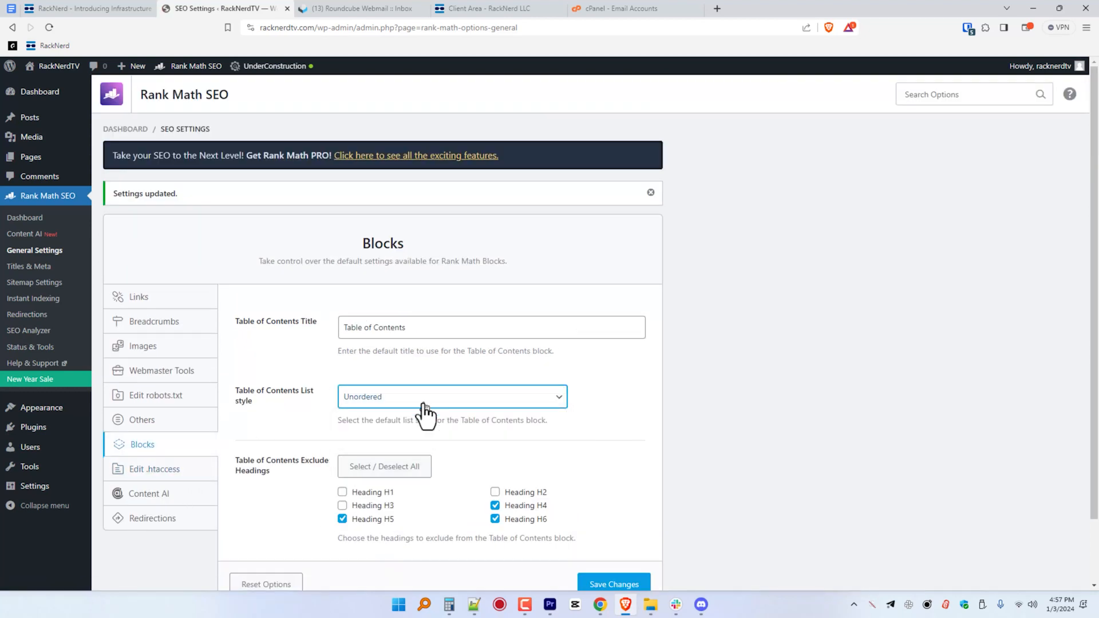
Set the default country for Content AI to United States Of America
{"action": "left_click", "coordinate": [154, 468]}
{"action": "scroll", "coordinate": [172, 423], "scroll_direction": "down", "scroll_amount": 1}
{"action": "left_click", "coordinate": [150, 436]}
{"action": "left_click", "coordinate": [377, 277]}
{"action": "scroll", "coordinate": [380, 400], "scroll_direction": "down", "scroll_amount": 20}
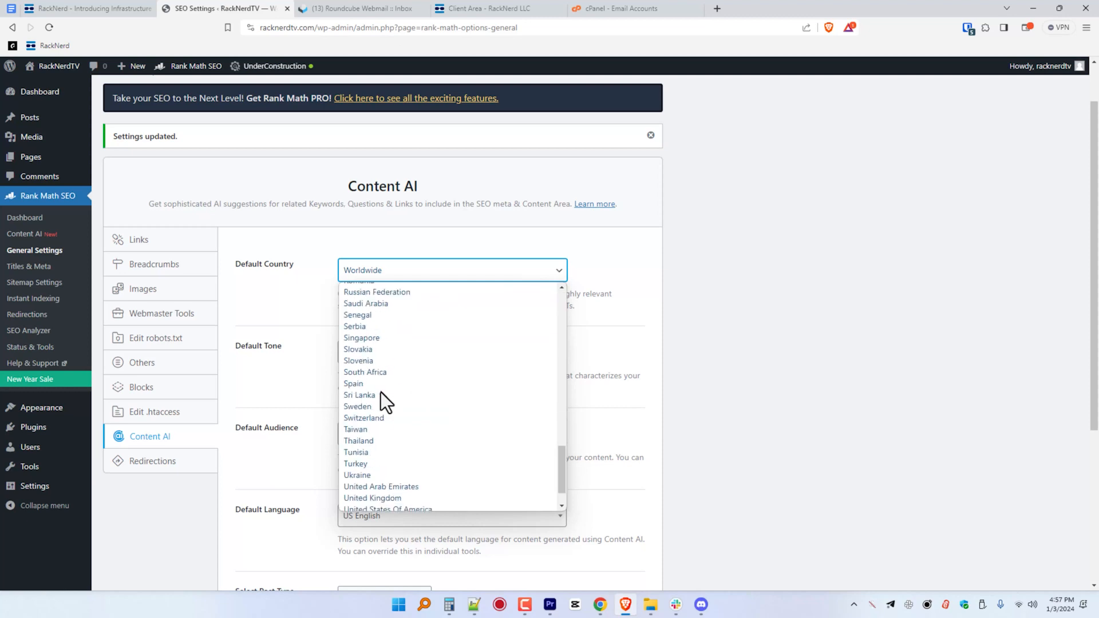
{"action": "left_click", "coordinate": [384, 471]}
Look through Content AI's default tone, audience and post type options, and save the Content AI settings
{"action": "left_click", "coordinate": [393, 353]}
{"action": "scroll", "coordinate": [400, 410], "scroll_direction": "up", "scroll_amount": 3}
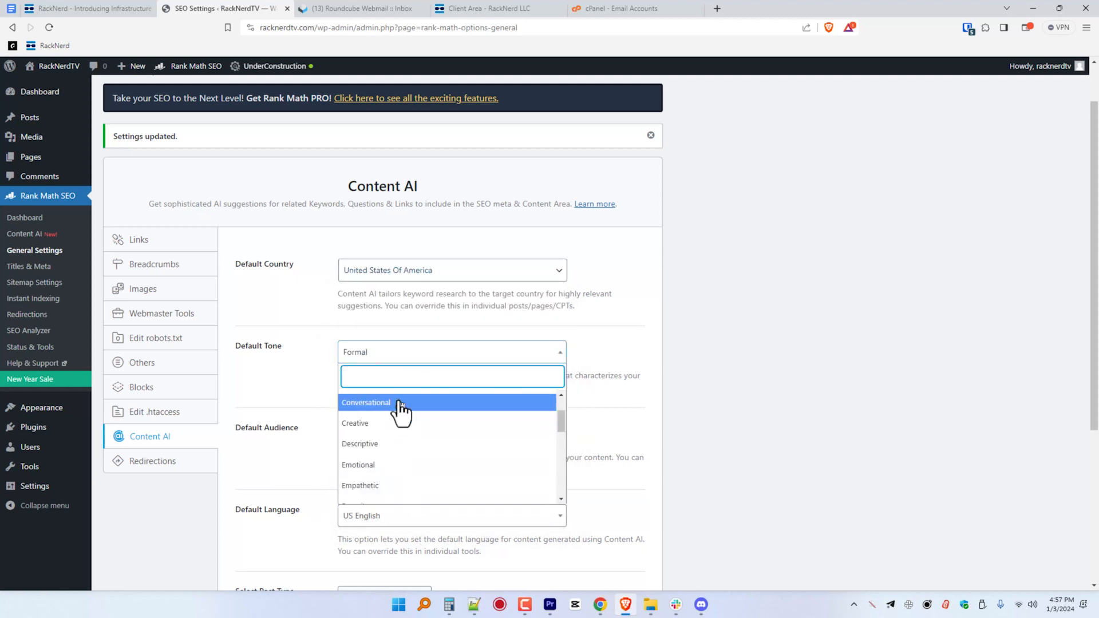
{"action": "scroll", "coordinate": [401, 410], "scroll_direction": "down", "scroll_amount": 6}
{"action": "scroll", "coordinate": [408, 456], "scroll_direction": "down", "scroll_amount": 1}
{"action": "scroll", "coordinate": [408, 457], "scroll_direction": "up", "scroll_amount": 4}
{"action": "left_click", "coordinate": [334, 486]}
{"action": "scroll", "coordinate": [334, 486], "scroll_direction": "down", "scroll_amount": 1}
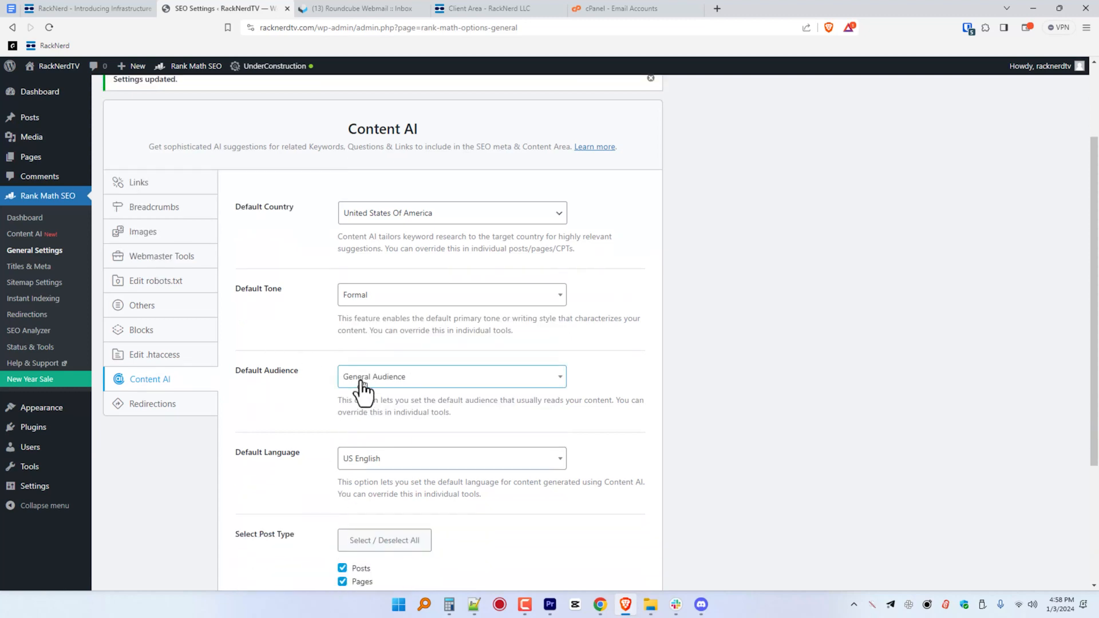
{"action": "left_click", "coordinate": [360, 380]}
{"action": "left_click", "coordinate": [361, 380]}
{"action": "scroll", "coordinate": [252, 524], "scroll_direction": "down", "scroll_amount": 3}
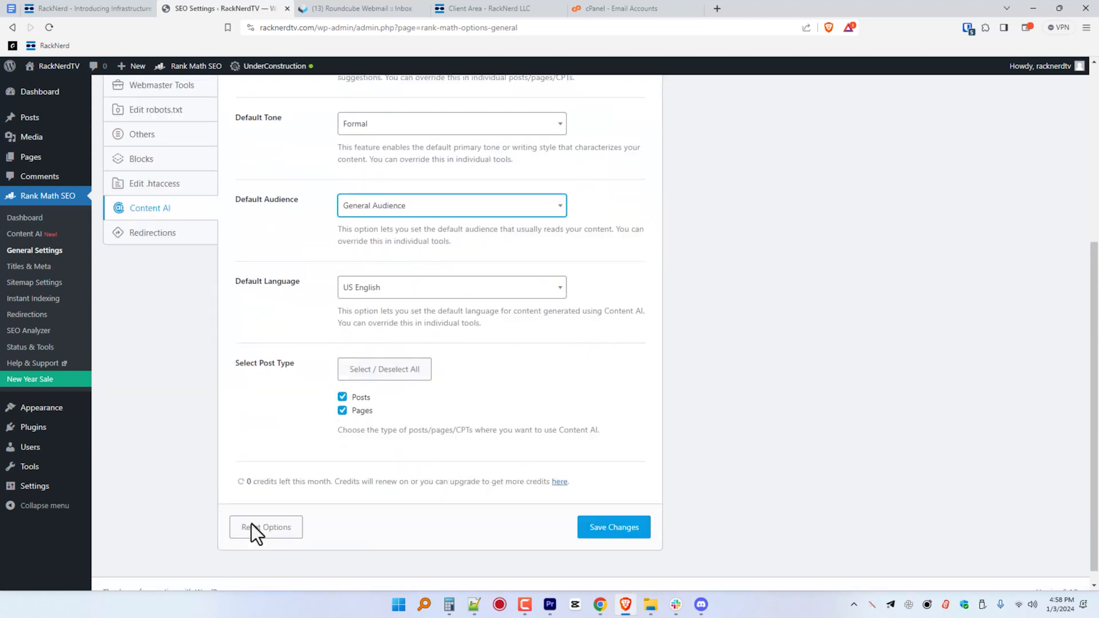
{"action": "left_click", "coordinate": [596, 524]}
Configure redirections with Redirect to Homepage as fallback, 302 Temporary Move as type and Auto Post Redirect enabled, and save
{"action": "left_click", "coordinate": [153, 518]}
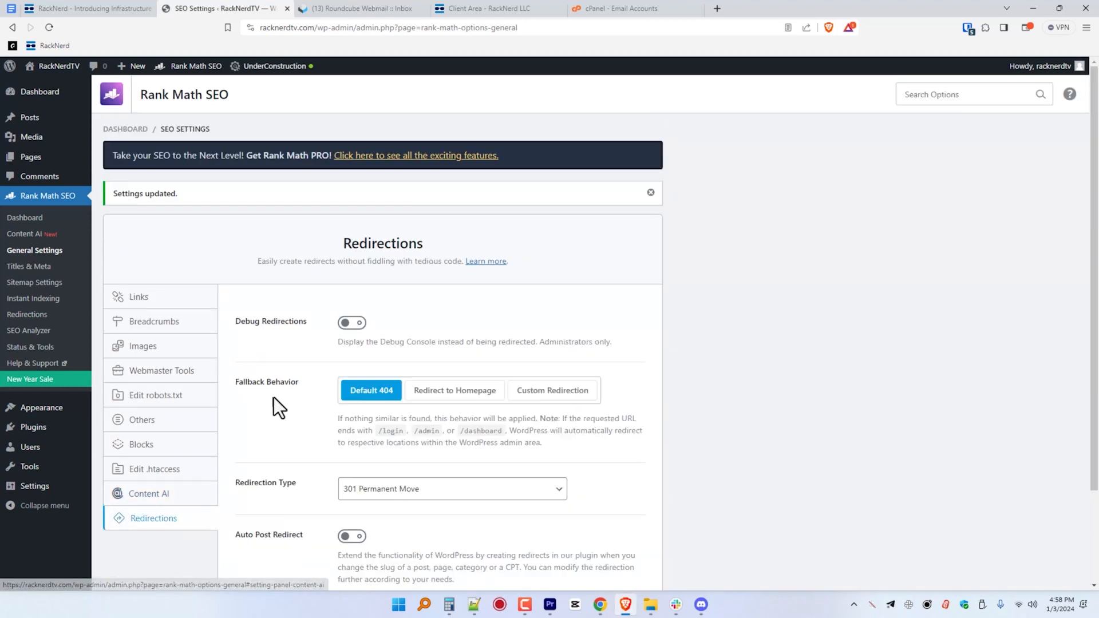
{"action": "left_click", "coordinate": [475, 396]}
{"action": "scroll", "coordinate": [395, 389], "scroll_direction": "down", "scroll_amount": 2}
{"action": "left_click", "coordinate": [395, 391]}
{"action": "left_click", "coordinate": [393, 403]}
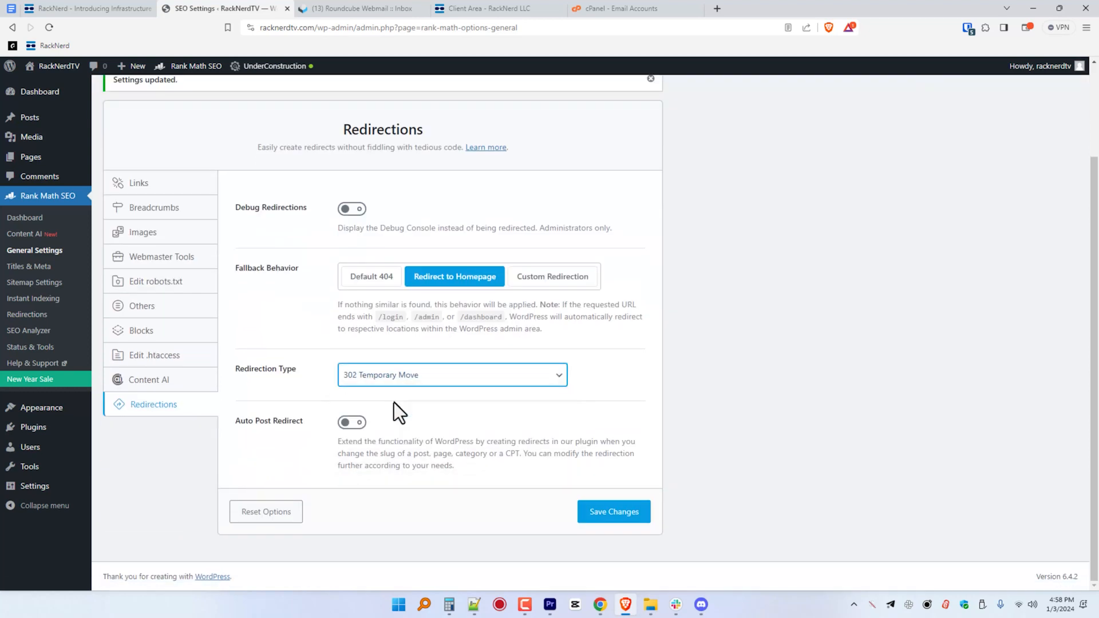
{"action": "left_click", "coordinate": [352, 423]}
{"action": "left_click", "coordinate": [613, 511]}
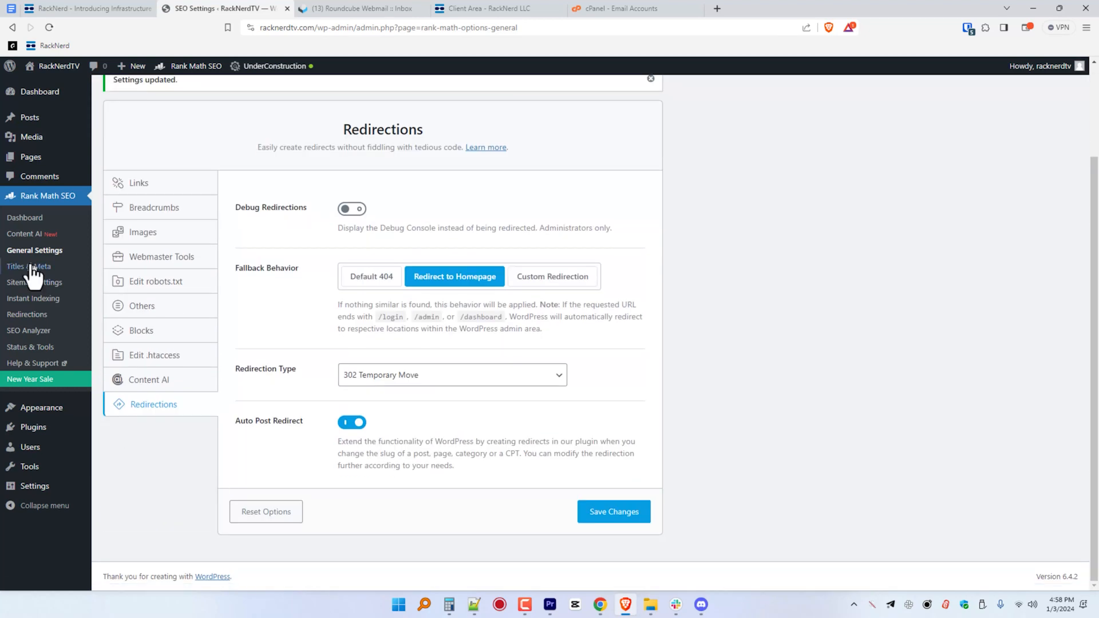
In the global titles and meta settings, choose the em dash separator, enable Capitalize Titles and save
{"action": "left_click", "coordinate": [35, 266]}
{"action": "scroll", "coordinate": [418, 452], "scroll_direction": "down", "scroll_amount": 2}
{"action": "left_click", "coordinate": [416, 445]}
{"action": "scroll", "coordinate": [291, 493], "scroll_direction": "down", "scroll_amount": 5}
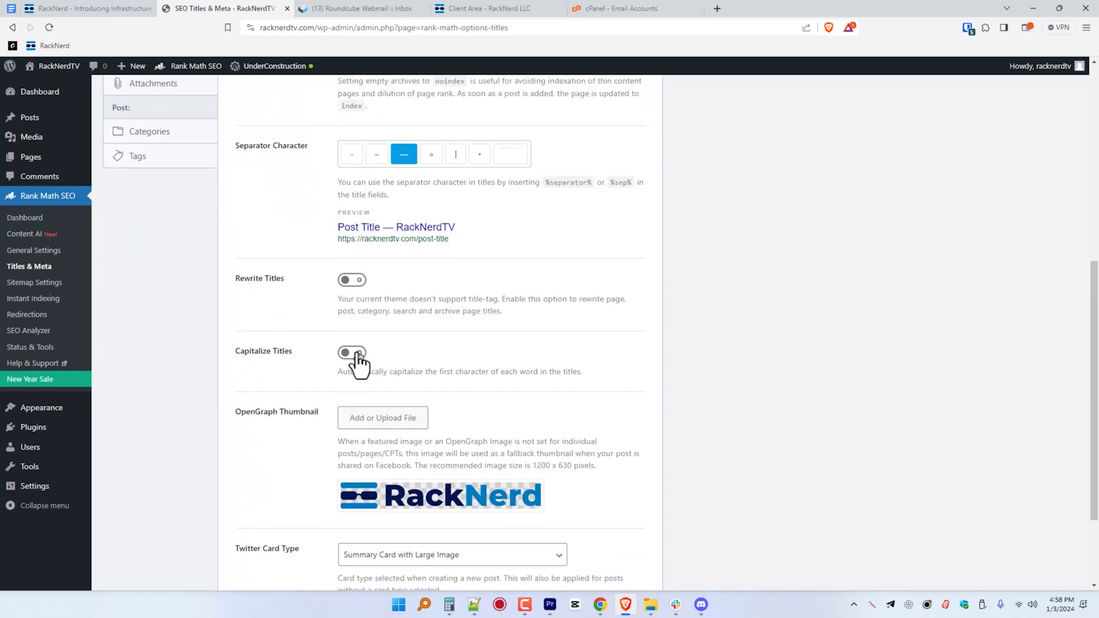
{"action": "left_click", "coordinate": [355, 353]}
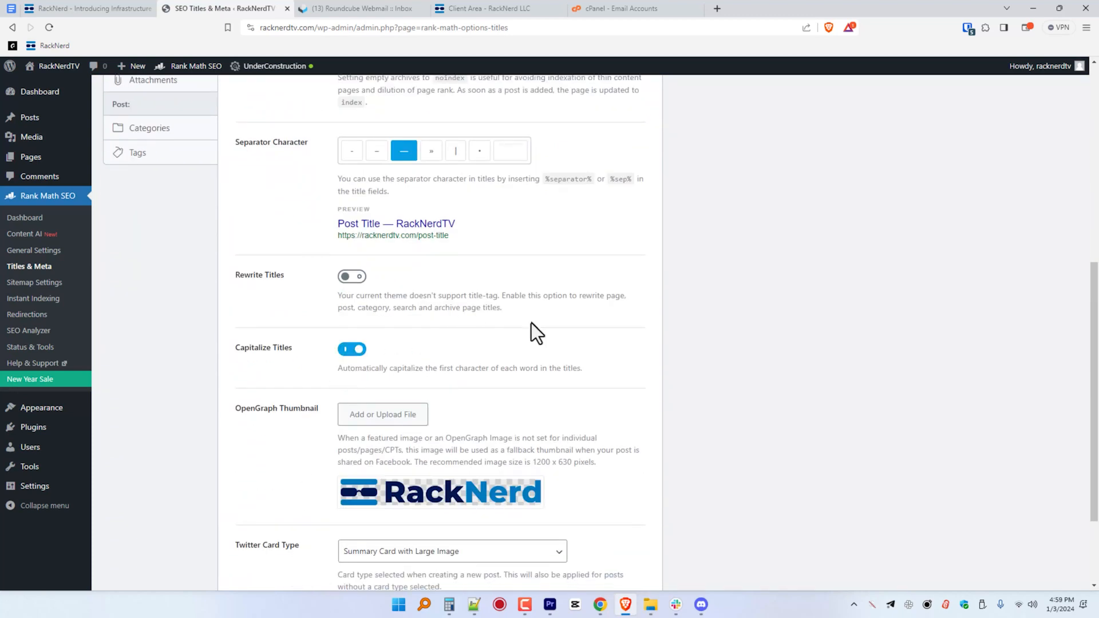
{"action": "scroll", "coordinate": [531, 323], "scroll_direction": "down", "scroll_amount": 3}
{"action": "left_click", "coordinate": [613, 520]}
Examine the Local SEO settings, including business type, opening hours, phone number, and the about and contact pages
{"action": "left_click", "coordinate": [148, 322]}
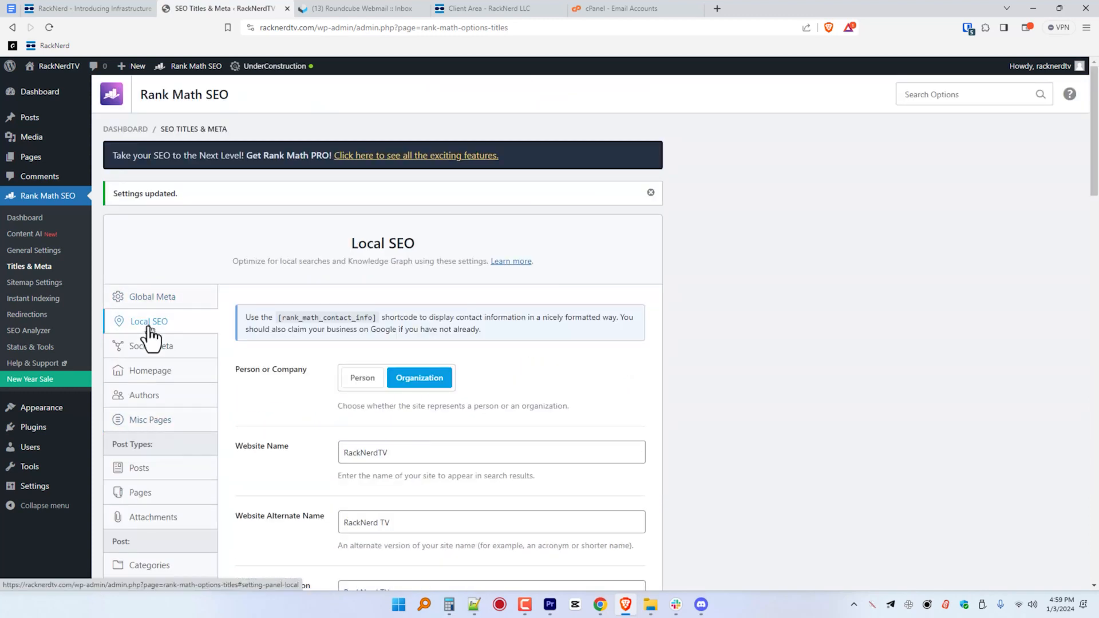
{"action": "scroll", "coordinate": [262, 425], "scroll_direction": "down", "scroll_amount": 9}
{"action": "scroll", "coordinate": [262, 423], "scroll_direction": "down", "scroll_amount": 1}
{"action": "left_click", "coordinate": [385, 400]}
{"action": "scroll", "coordinate": [266, 471], "scroll_direction": "down", "scroll_amount": 8}
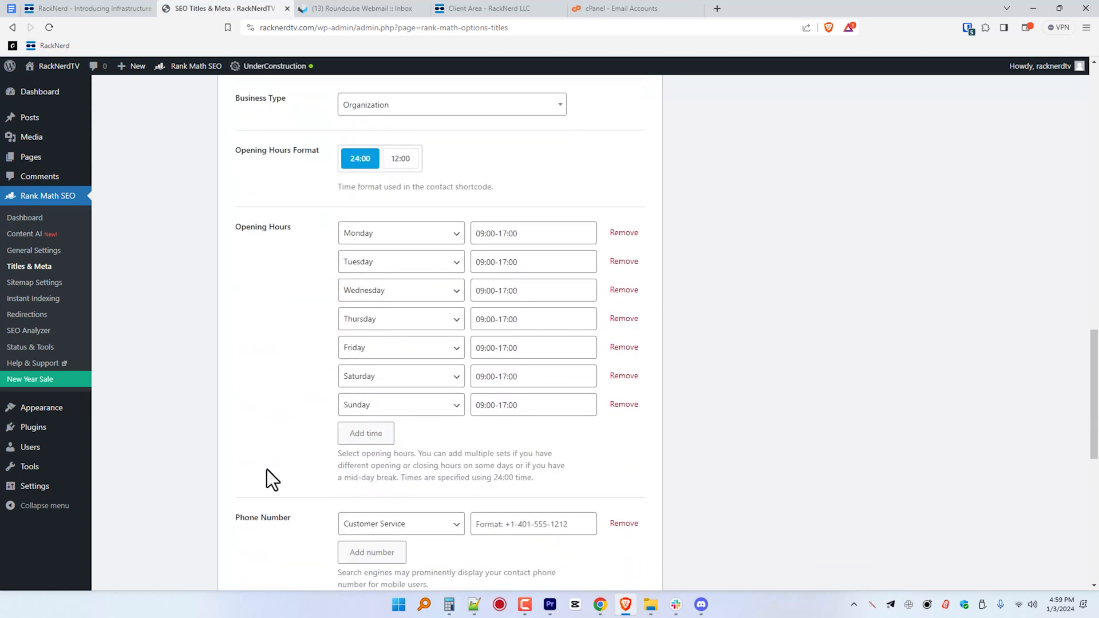
{"action": "scroll", "coordinate": [268, 469], "scroll_direction": "down", "scroll_amount": 4}
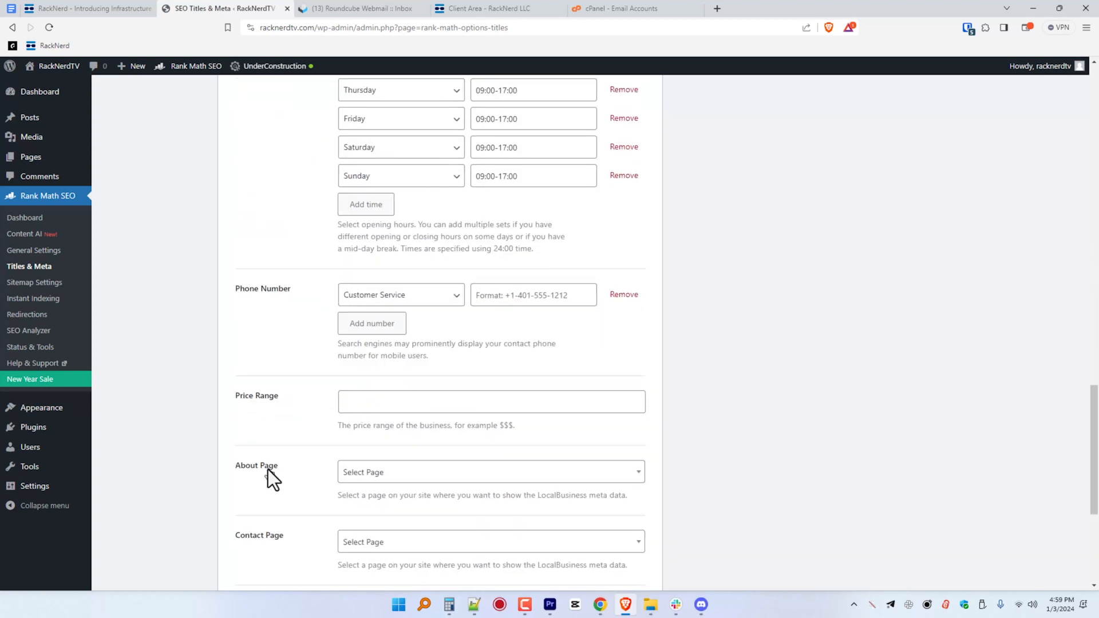
{"action": "scroll", "coordinate": [314, 499], "scroll_direction": "down", "scroll_amount": 2}
{"action": "left_click", "coordinate": [435, 360]}
{"action": "scroll", "coordinate": [339, 491], "scroll_direction": "down", "scroll_amount": 1}
{"action": "scroll", "coordinate": [341, 491], "scroll_direction": "up", "scroll_amount": 18}
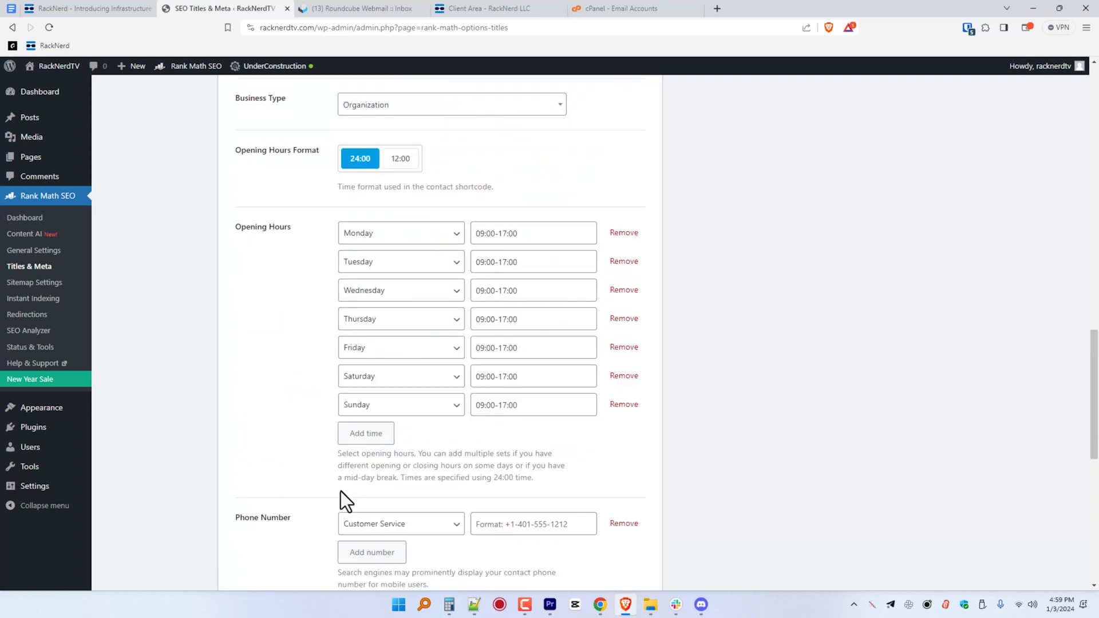
{"action": "scroll", "coordinate": [341, 491], "scroll_direction": "up", "scroll_amount": 4}
{"action": "left_click", "coordinate": [184, 294]}
{"action": "left_click", "coordinate": [429, 268]}
{"action": "left_click_drag", "start_coordinate": [484, 306], "coordinate": [338, 317]}
{"action": "key", "text": "ctrl+c"}
{"action": "left_click", "coordinate": [364, 269]}
{"action": "key", "text": "ctrl+v"}
{"action": "double_click", "coordinate": [459, 270]}
{"action": "type", "text": "RackNerd"}
{"action": "key", "text": "ctrl+a"}
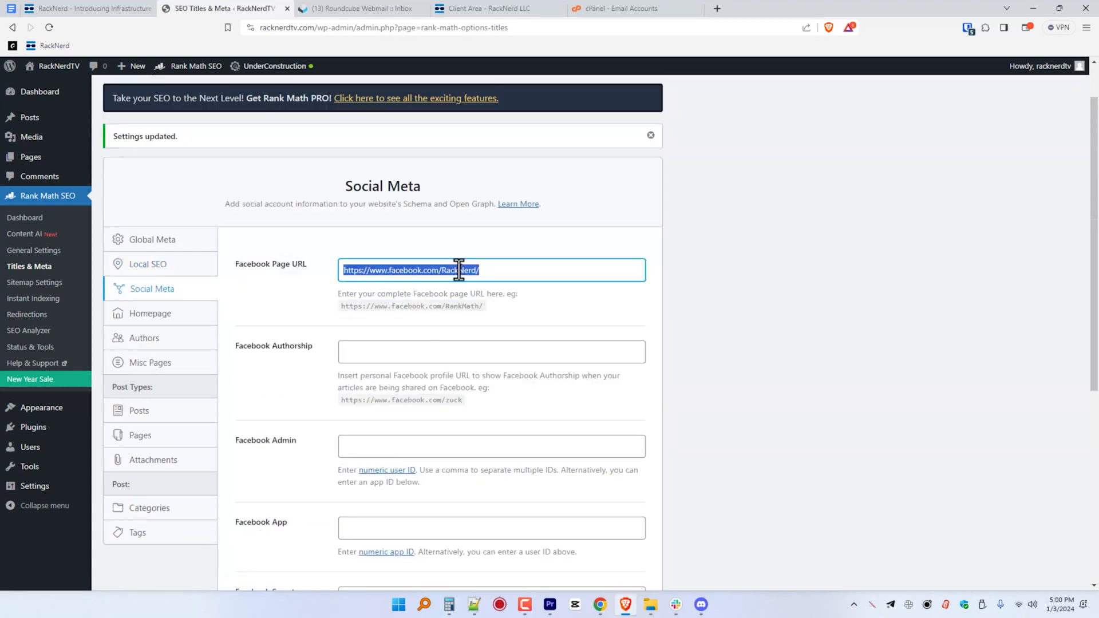
Set the Twitter username to RackNerd and save the social meta settings
{"action": "scroll", "coordinate": [456, 438], "scroll_direction": "down", "scroll_amount": 1}
{"action": "scroll", "coordinate": [459, 427], "scroll_direction": "down", "scroll_amount": 3}
{"action": "left_click", "coordinate": [410, 444]}
{"action": "type", "text": "https://www.facebook.com/RackNerd/"}
{"action": "left_click_drag", "start_coordinate": [441, 441], "coordinate": [331, 438]}
{"action": "key", "text": "BackSpace"}
{"action": "left_click", "coordinate": [391, 433]}
{"action": "key", "text": "BackSpace"}
{"action": "scroll", "coordinate": [386, 469], "scroll_direction": "down", "scroll_amount": 3}
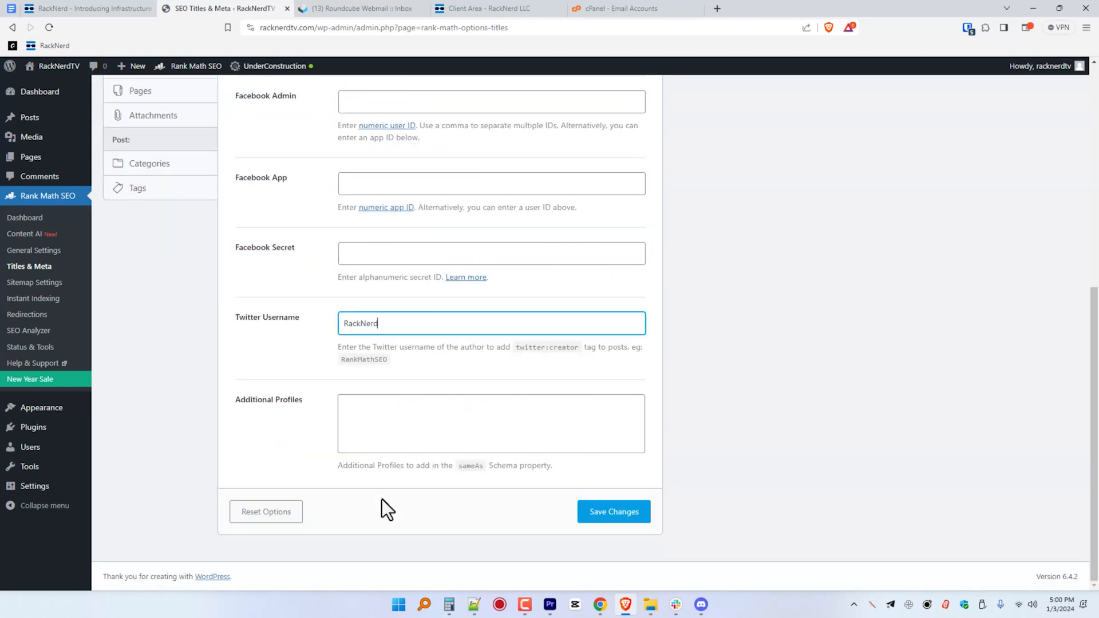
{"action": "left_click", "coordinate": [614, 508]}
Set the homepage meta description to "Best Web Hosting Video Tutorials by RackNerd.com" and save the homepage settings
{"action": "left_click", "coordinate": [150, 370]}
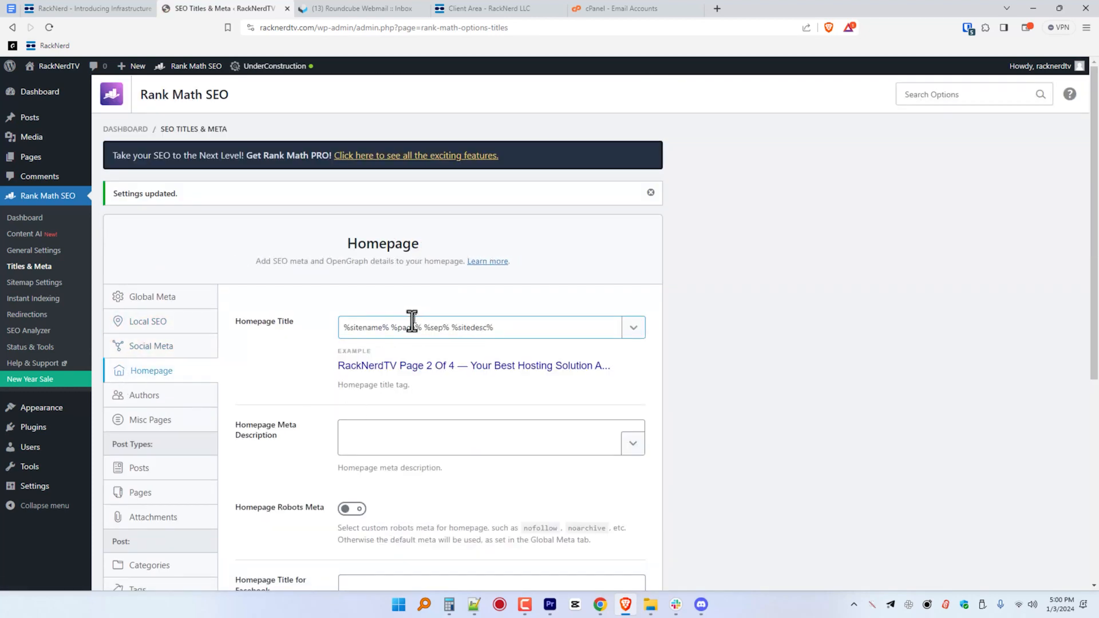
{"action": "left_click", "coordinate": [402, 441]}
{"action": "type", "text": "Video Tutorials by RackNerd.com"}
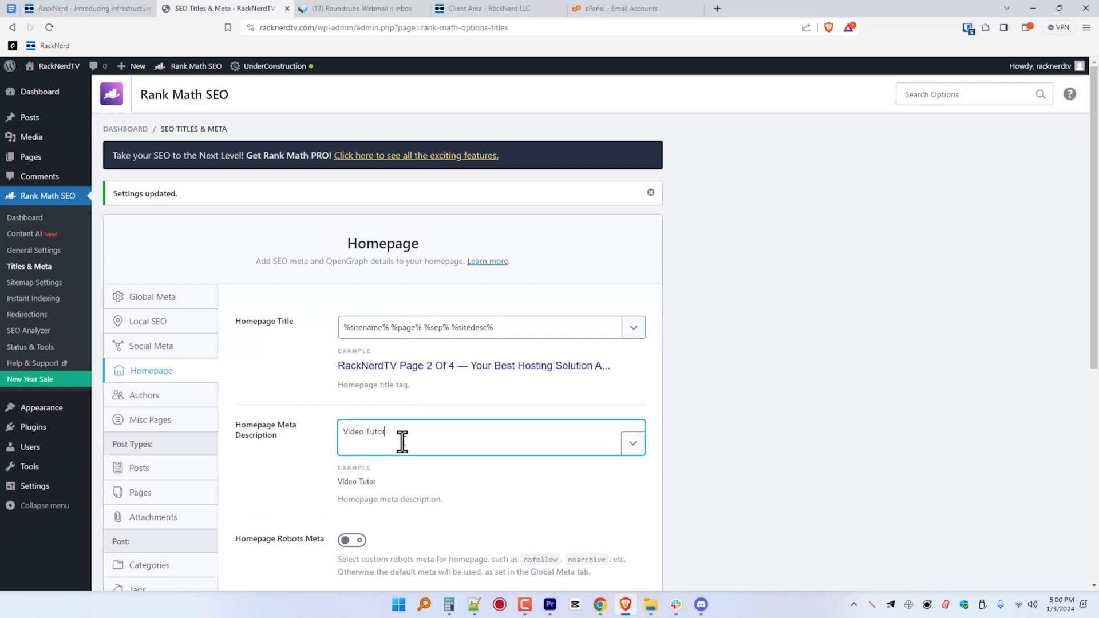
{"action": "type", "text": "Web Hosting"}
{"action": "left_click", "coordinate": [342, 440]}
{"action": "type", "text": "Best"}
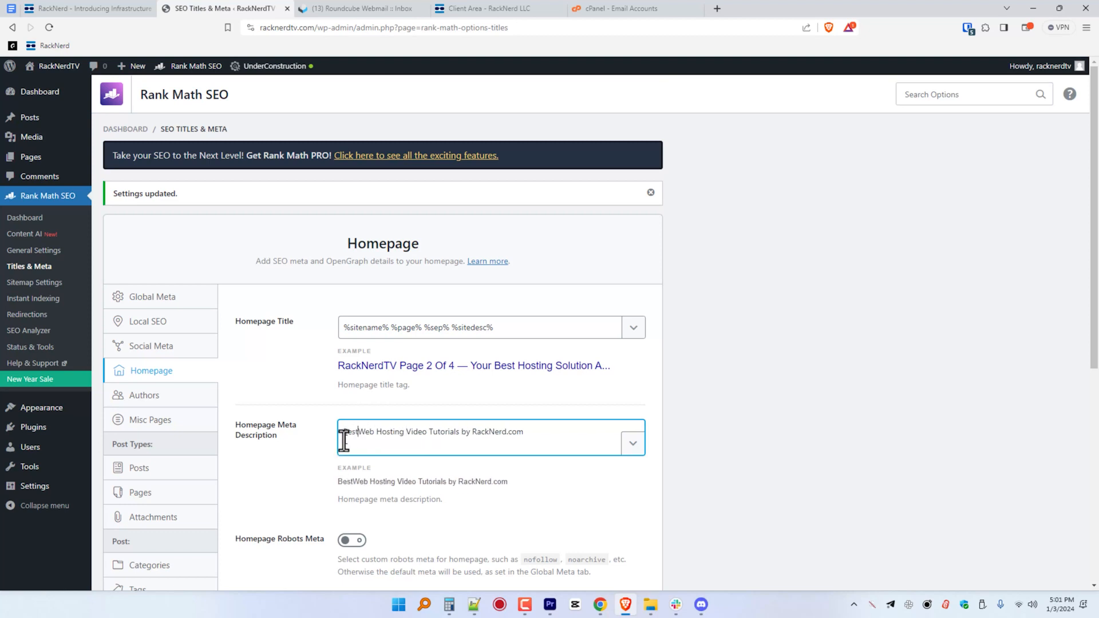
{"action": "scroll", "coordinate": [403, 476], "scroll_direction": "down", "scroll_amount": 3}
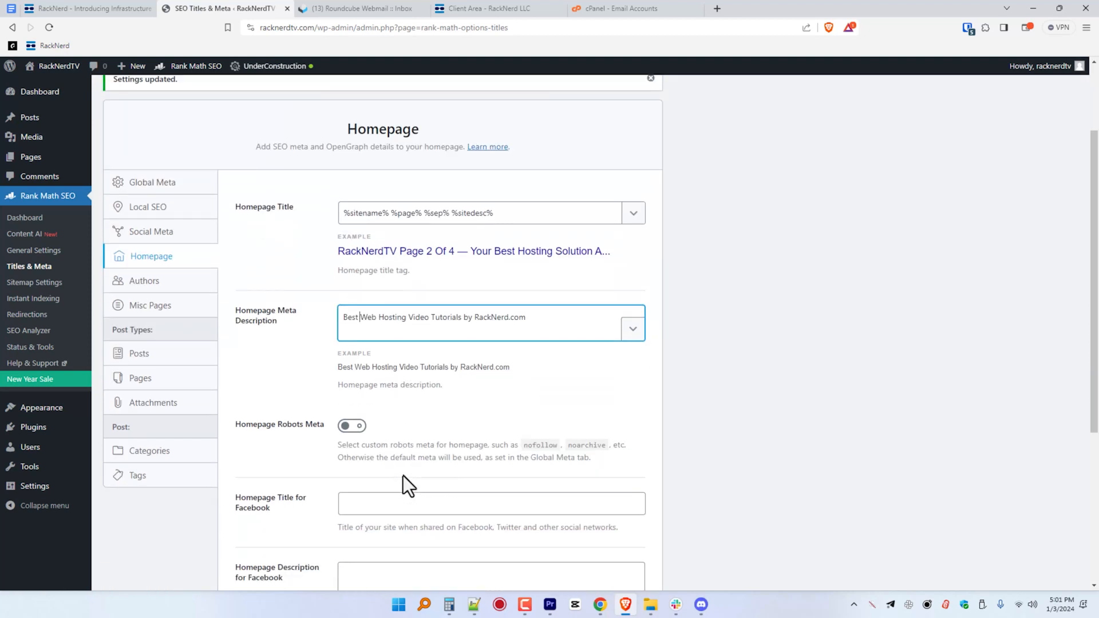
{"action": "scroll", "coordinate": [402, 475], "scroll_direction": "down", "scroll_amount": 4}
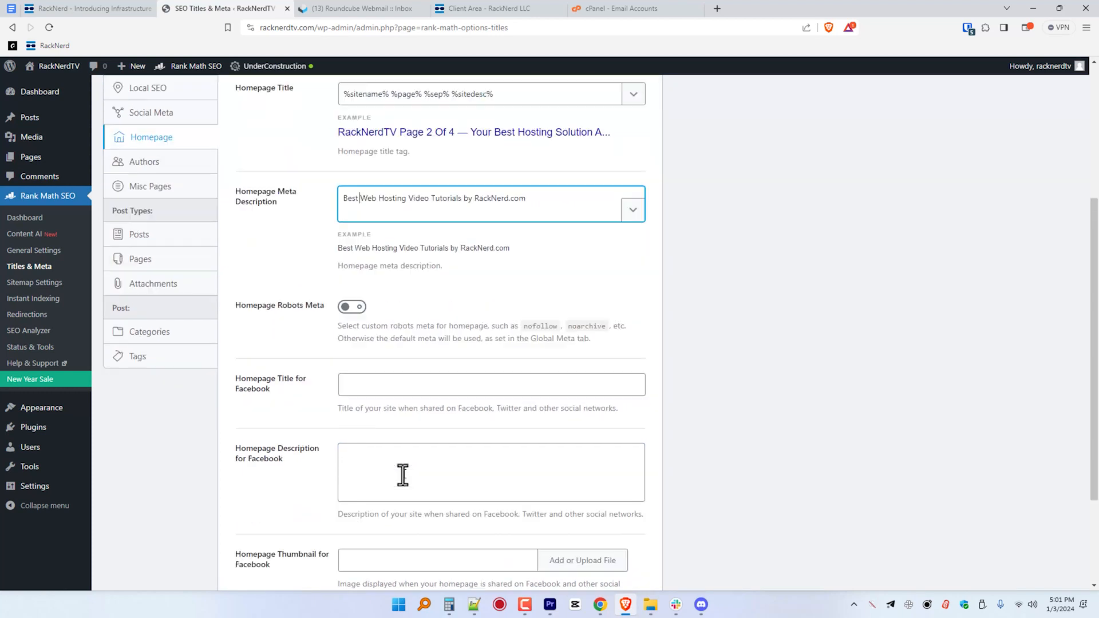
{"action": "left_click", "coordinate": [613, 510]}
Disable author archives in the Authors settings and save
{"action": "left_click", "coordinate": [168, 405]}
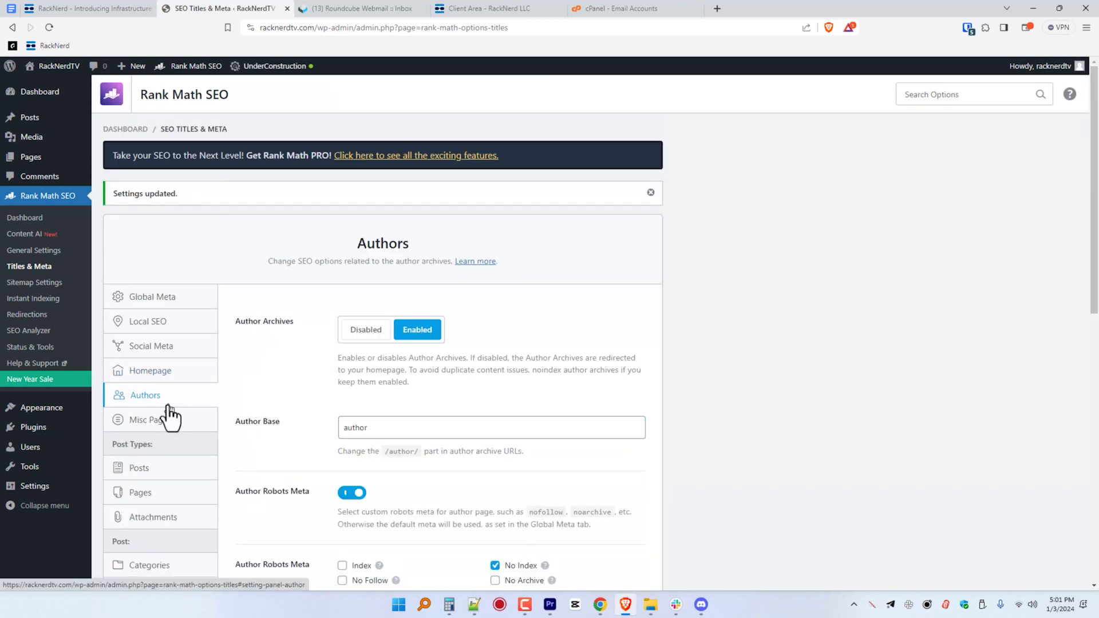
{"action": "scroll", "coordinate": [170, 413], "scroll_direction": "down", "scroll_amount": 2}
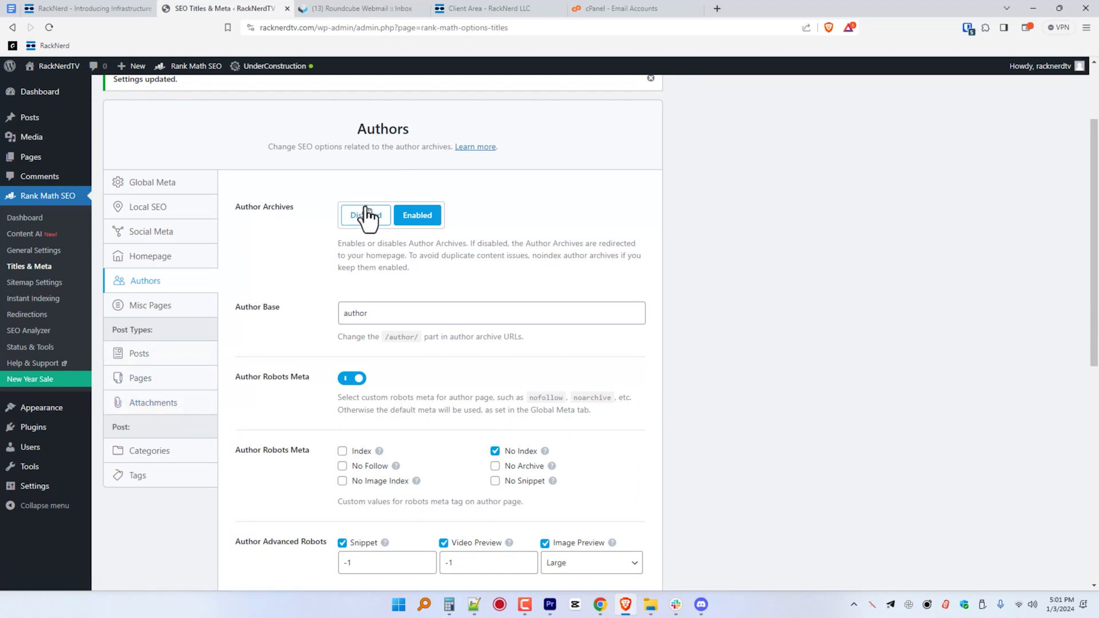
{"action": "left_click", "coordinate": [367, 215]}
{"action": "left_click", "coordinate": [593, 516]}
In the Misc Pages settings, enable noindex for password protected pages, paginated single pages and subpages, and save
{"action": "left_click", "coordinate": [164, 424]}
{"action": "scroll", "coordinate": [290, 361], "scroll_direction": "down", "scroll_amount": 6}
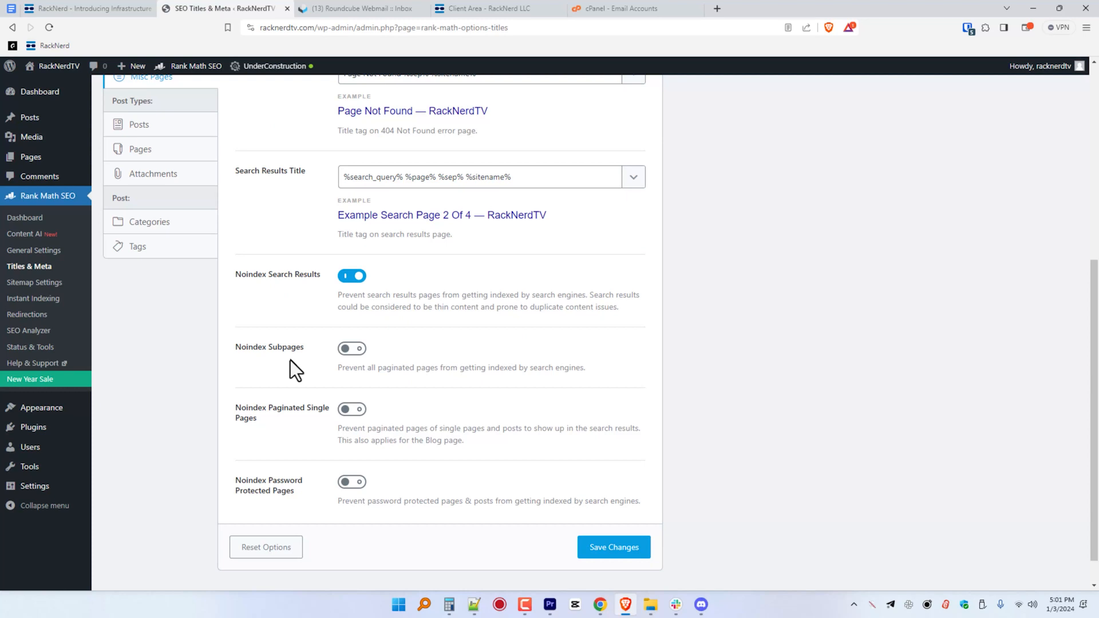
{"action": "scroll", "coordinate": [290, 359], "scroll_direction": "down", "scroll_amount": 1}
{"action": "scroll", "coordinate": [290, 359], "scroll_direction": "up", "scroll_amount": 3}
{"action": "scroll", "coordinate": [291, 359], "scroll_direction": "down", "scroll_amount": 3}
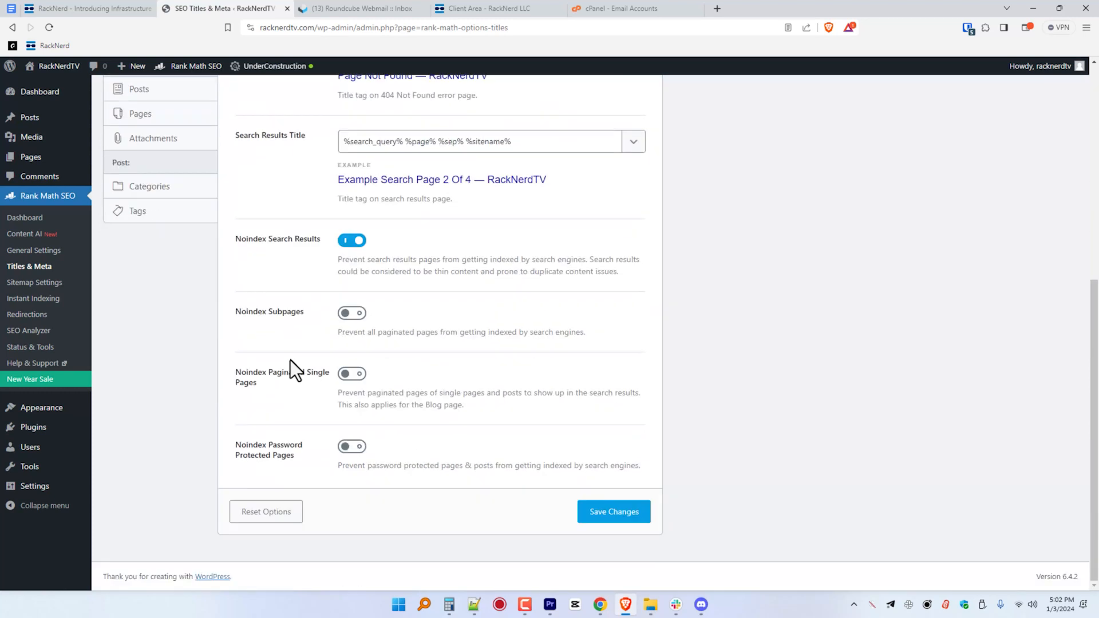
{"action": "left_click", "coordinate": [358, 449]}
{"action": "left_click", "coordinate": [615, 513]}
{"action": "left_click", "coordinate": [355, 373]}
{"action": "left_click", "coordinate": [352, 313]}
{"action": "left_click", "coordinate": [614, 512]}
Examine the titles and meta settings for posts, pages and attachments
{"action": "left_click", "coordinate": [158, 469]}
{"action": "scroll", "coordinate": [260, 390], "scroll_direction": "down", "scroll_amount": 8}
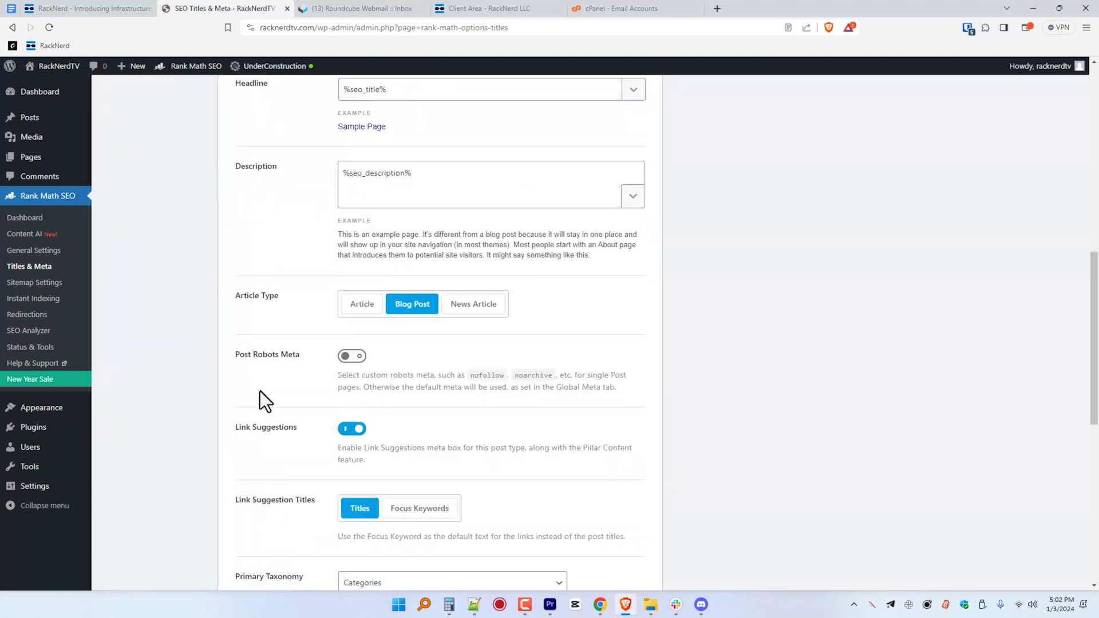
{"action": "scroll", "coordinate": [259, 390], "scroll_direction": "down", "scroll_amount": 5}
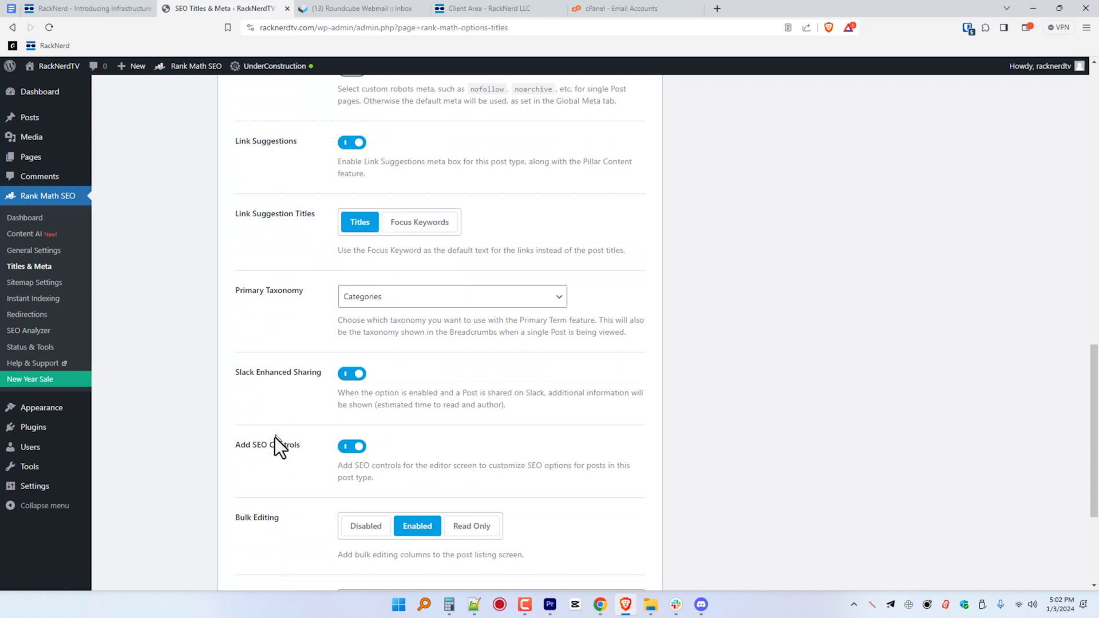
{"action": "scroll", "coordinate": [275, 440], "scroll_direction": "down", "scroll_amount": 2}
{"action": "scroll", "coordinate": [275, 440], "scroll_direction": "up", "scroll_amount": 10}
{"action": "left_click", "coordinate": [149, 235]}
{"action": "scroll", "coordinate": [333, 394], "scroll_direction": "down", "scroll_amount": 6}
{"action": "scroll", "coordinate": [333, 394], "scroll_direction": "down", "scroll_amount": 6}
{"action": "scroll", "coordinate": [333, 392], "scroll_direction": "up", "scroll_amount": 14}
{"action": "left_click", "coordinate": [154, 380]}
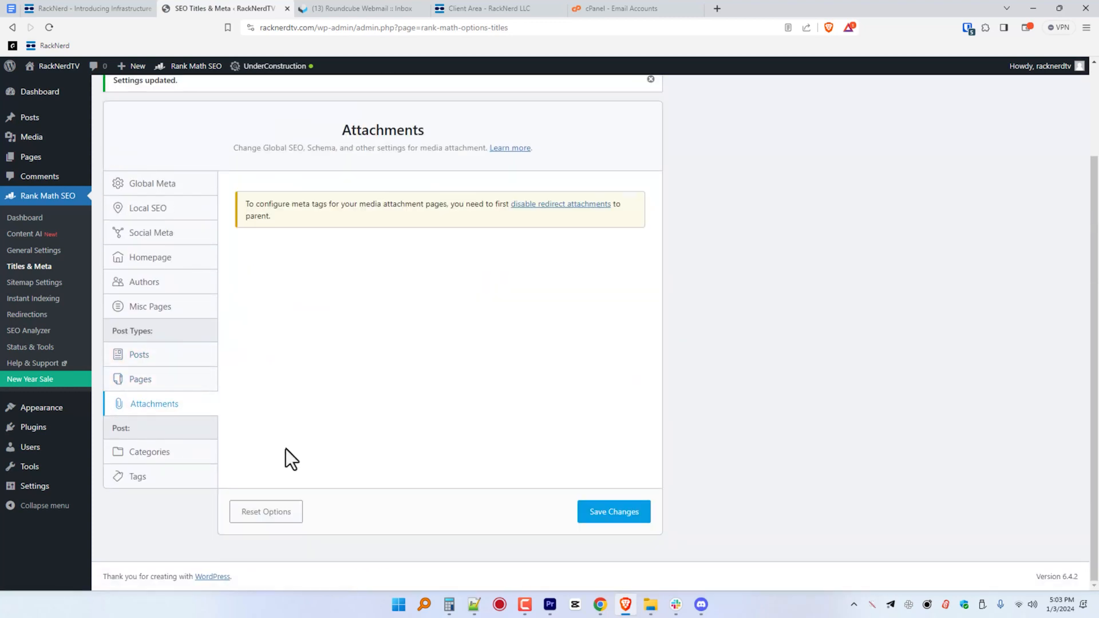
Examine the titles and meta settings for categories and tags
{"action": "left_click", "coordinate": [148, 452]}
{"action": "left_click", "coordinate": [138, 476]}
{"action": "scroll", "coordinate": [326, 486], "scroll_direction": "down", "scroll_amount": 3}
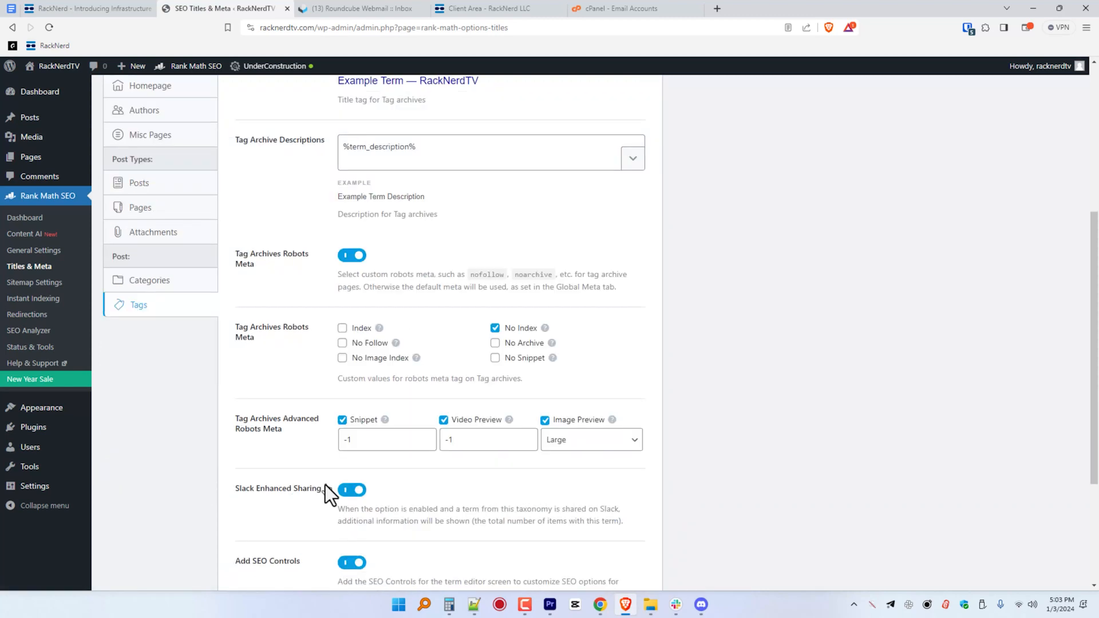
In the general sitemap settings, enable Include Featured Images and save the changes
{"action": "left_click", "coordinate": [40, 283]}
{"action": "scroll", "coordinate": [303, 435], "scroll_direction": "down", "scroll_amount": 1}
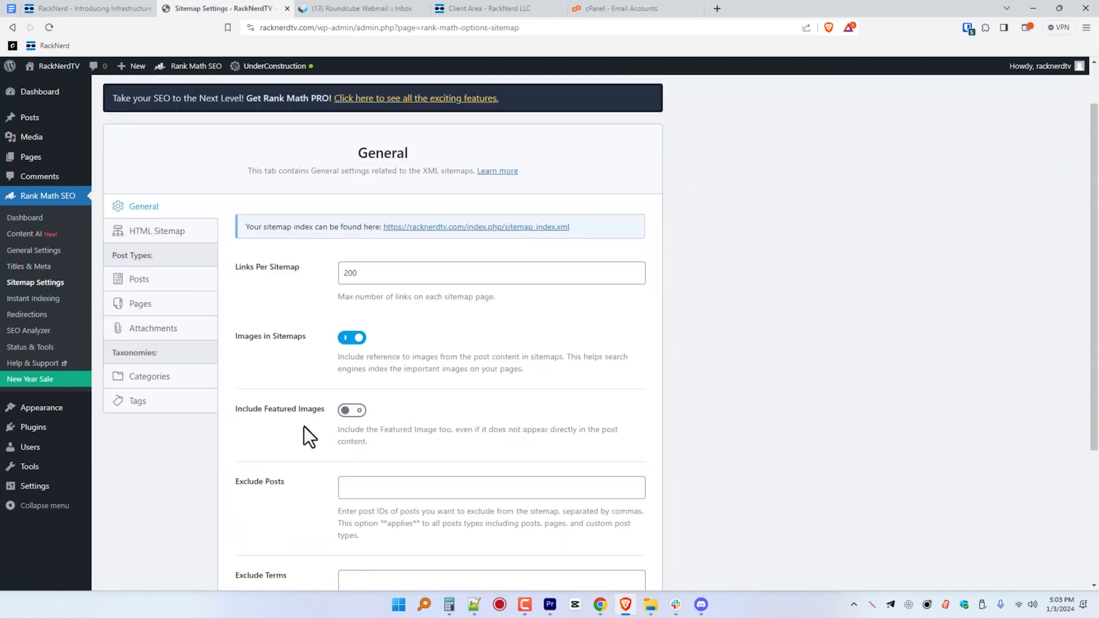
{"action": "left_click", "coordinate": [357, 410]}
{"action": "scroll", "coordinate": [357, 410], "scroll_direction": "down", "scroll_amount": 2}
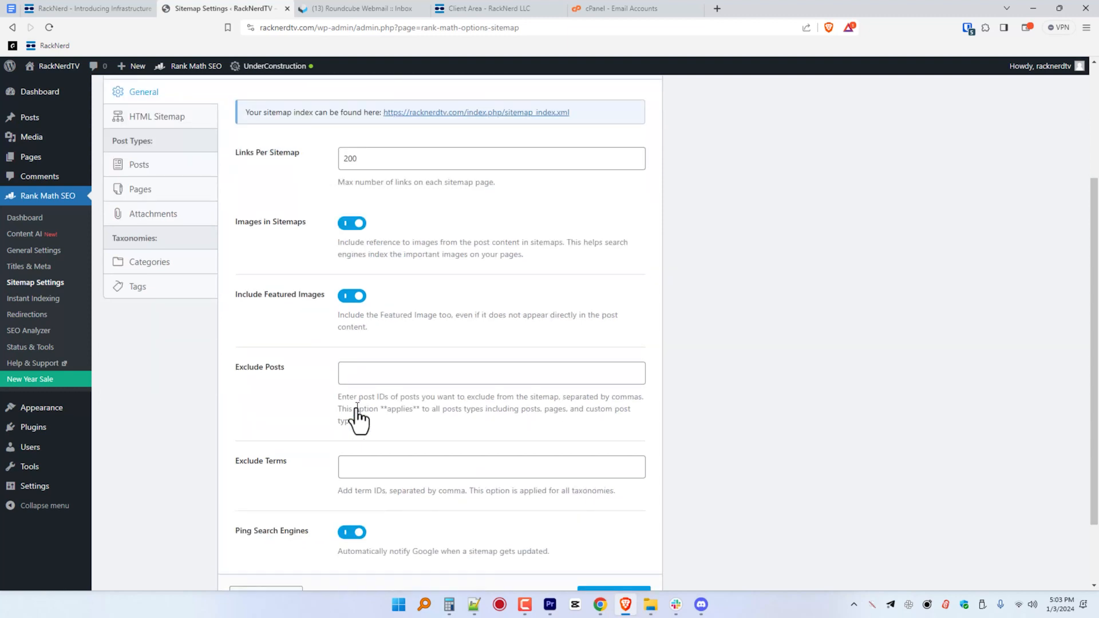
{"action": "scroll", "coordinate": [360, 417], "scroll_direction": "down", "scroll_amount": 2}
{"action": "left_click", "coordinate": [600, 515]}
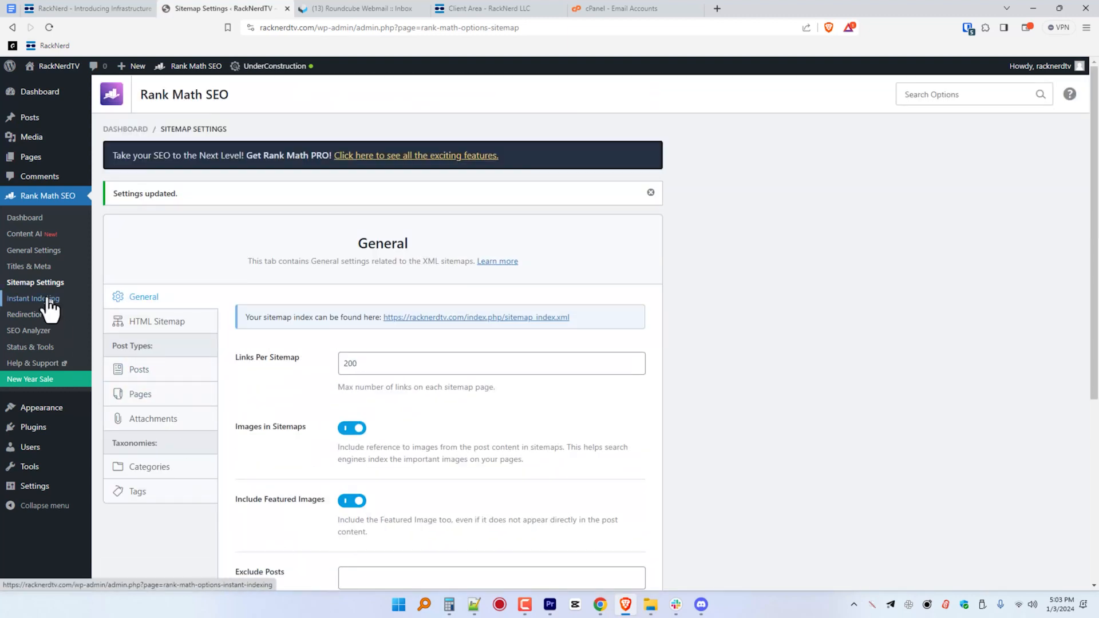
Examine the sitemap settings for the HTML sitemap, posts and attachments
{"action": "left_click", "coordinate": [49, 300]}
{"action": "left_click", "coordinate": [46, 283]}
{"action": "left_click", "coordinate": [171, 289]}
{"action": "scroll", "coordinate": [294, 415], "scroll_direction": "down", "scroll_amount": 3}
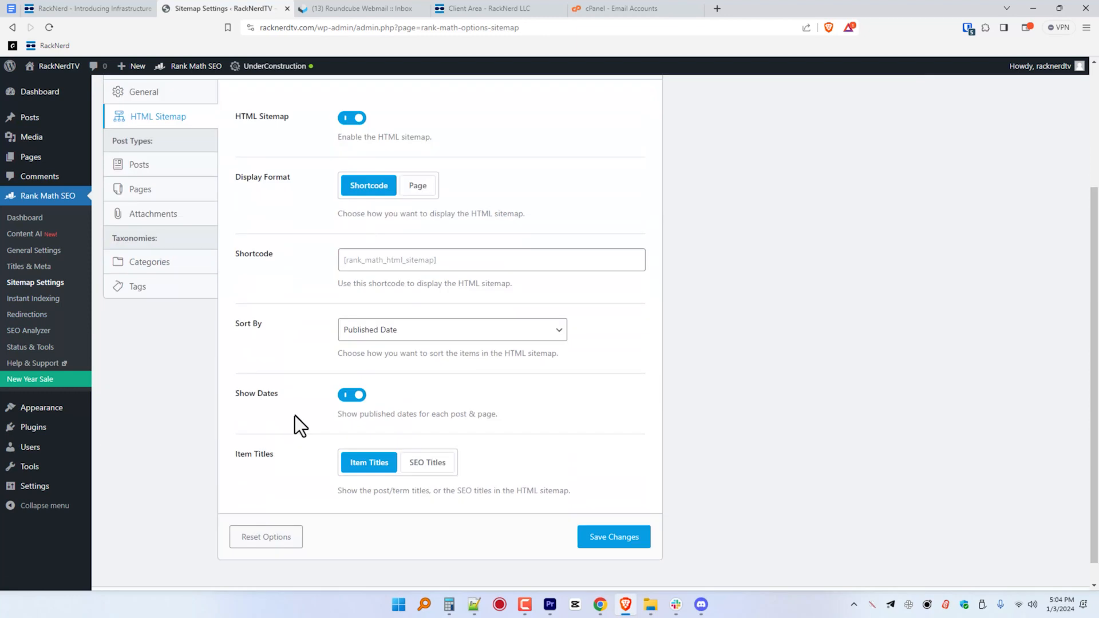
{"action": "left_click", "coordinate": [139, 165]}
{"action": "left_click", "coordinate": [150, 321]}
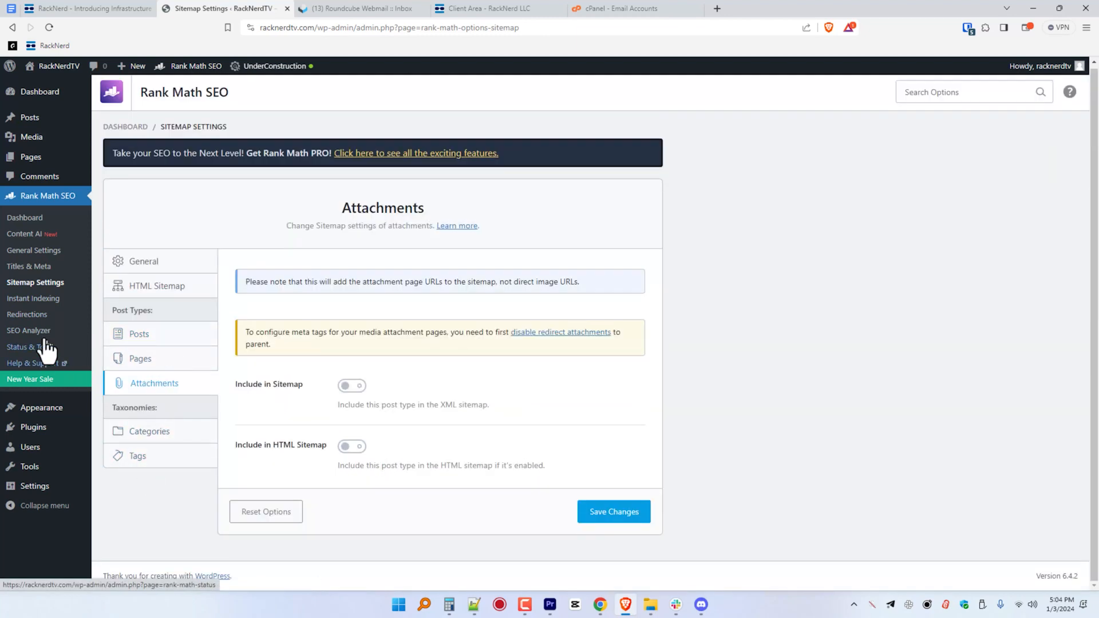
In the Instant Indexing settings, add Media to the auto-submitted post types and save the changes
{"action": "left_click", "coordinate": [46, 299]}
{"action": "left_click", "coordinate": [144, 288]}
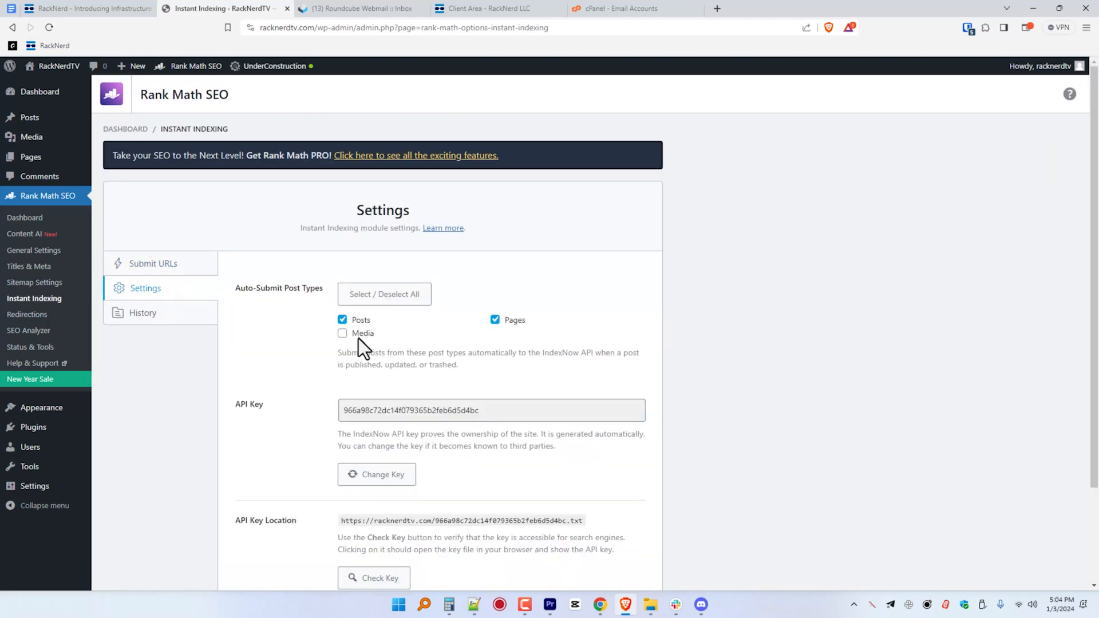
{"action": "scroll", "coordinate": [300, 429], "scroll_direction": "down", "scroll_amount": 3}
{"action": "left_click", "coordinate": [611, 515]}
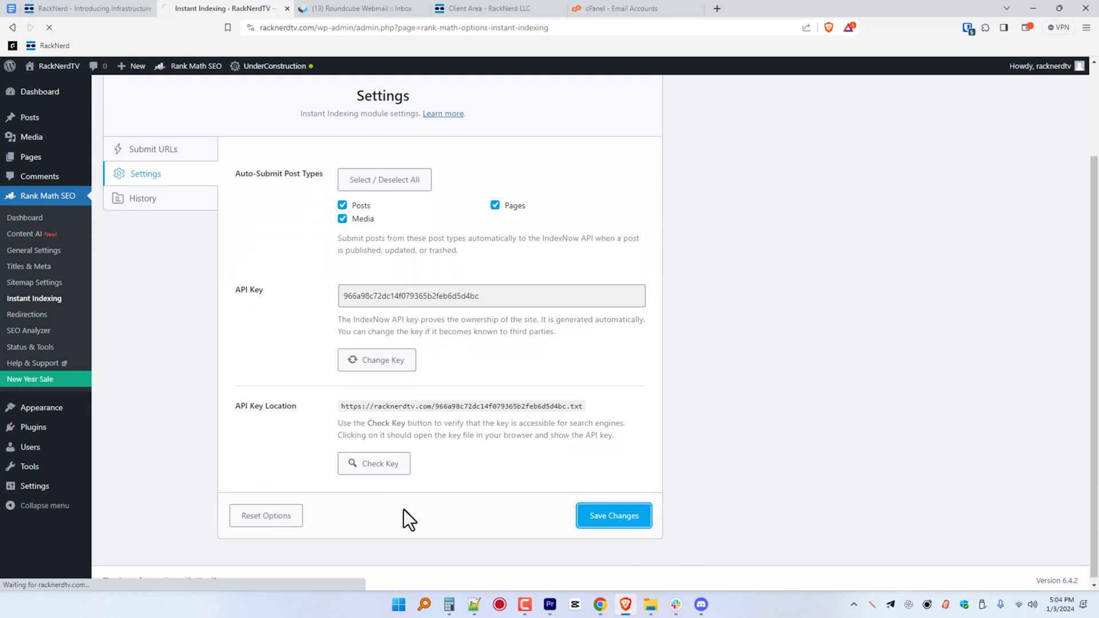
Look through Rank Math's SEO Analyzer and Status & Tools pages
{"action": "left_click", "coordinate": [44, 324]}
{"action": "left_click", "coordinate": [43, 330]}
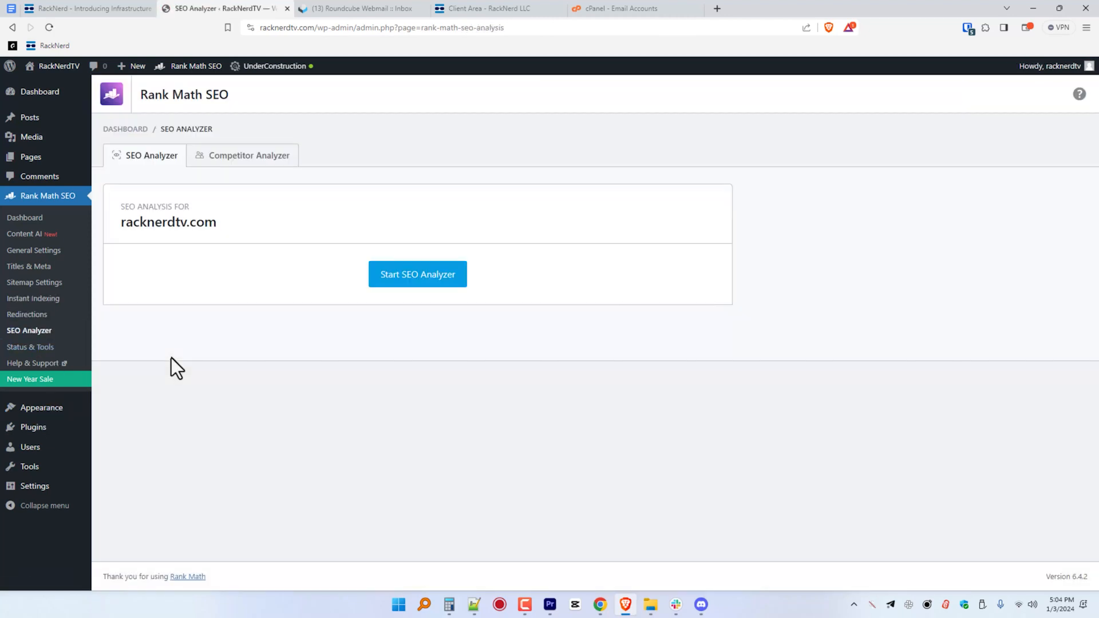
{"action": "left_click", "coordinate": [33, 347]}
In the WordPress Reading settings, turn off discouraging search engines from indexing this site and save
{"action": "left_click", "coordinate": [57, 94]}
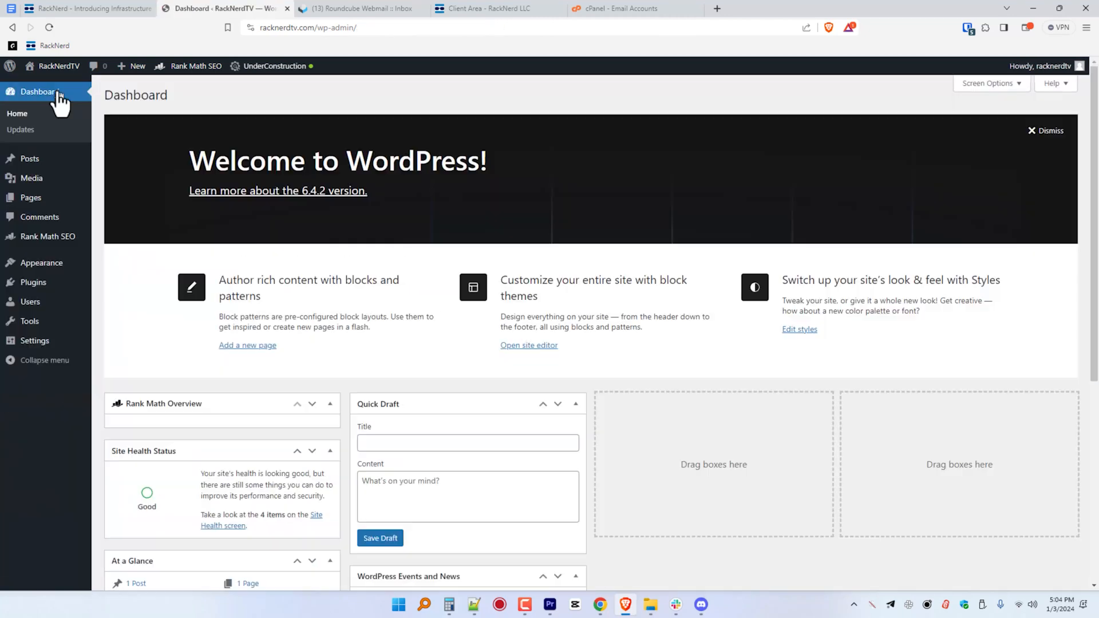
{"action": "mouse_move", "coordinate": [66, 342]}
{"action": "left_click", "coordinate": [119, 374]}
{"action": "left_click", "coordinate": [234, 389]}
{"action": "left_click", "coordinate": [148, 443]}
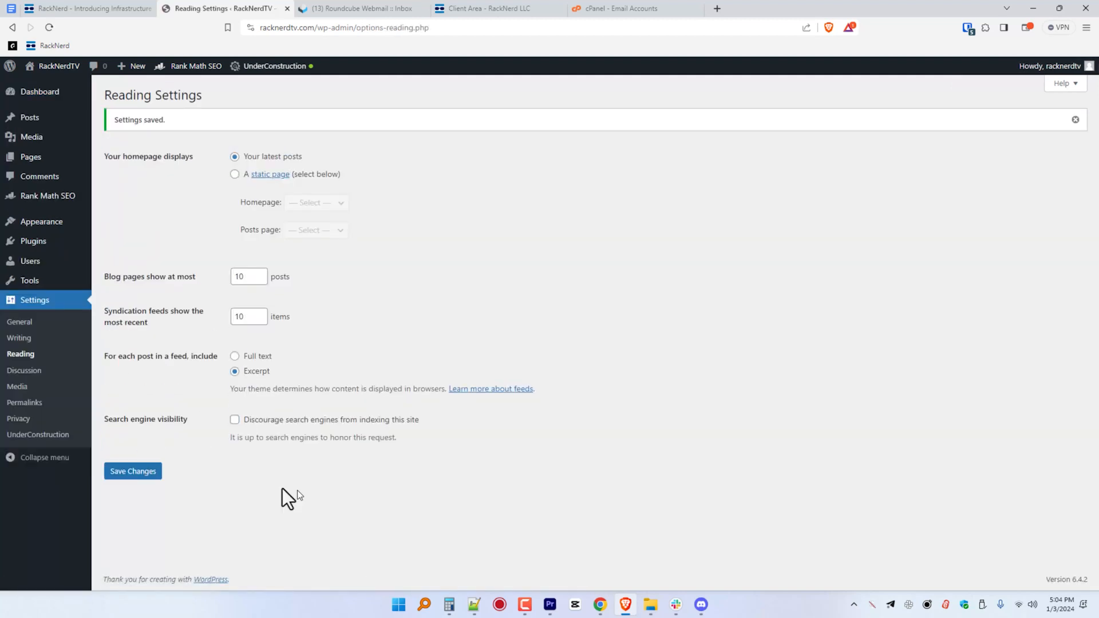